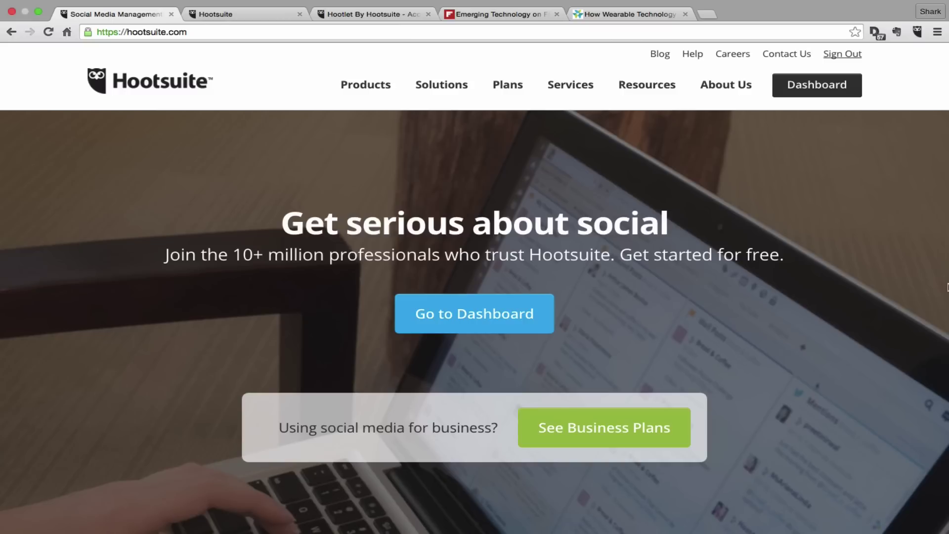
Open the plans and pricing page, compare the Free, Pro and Enterprise plans, and close the page.
{"action": "left_click", "coordinate": [509, 88]}
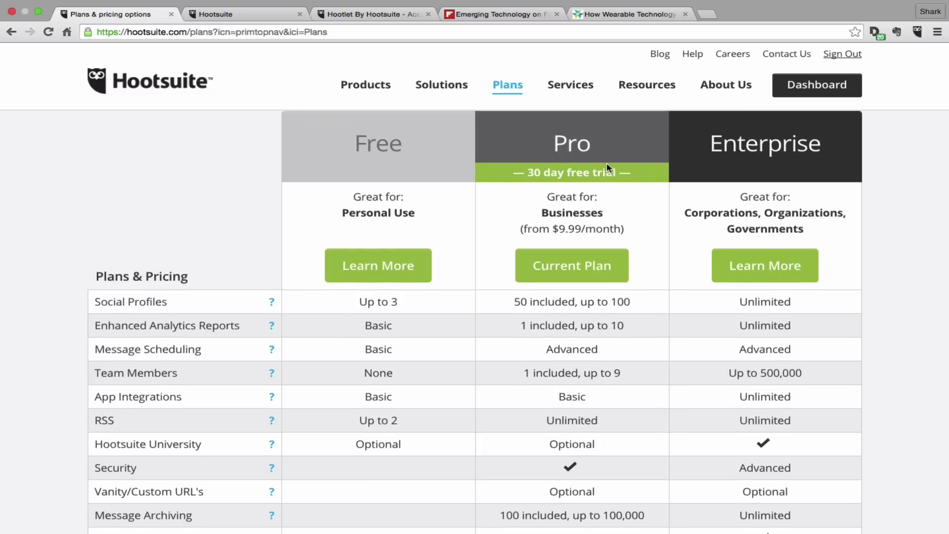
{"action": "scroll", "coordinate": [608, 167], "scroll_direction": "down", "scroll_amount": 1}
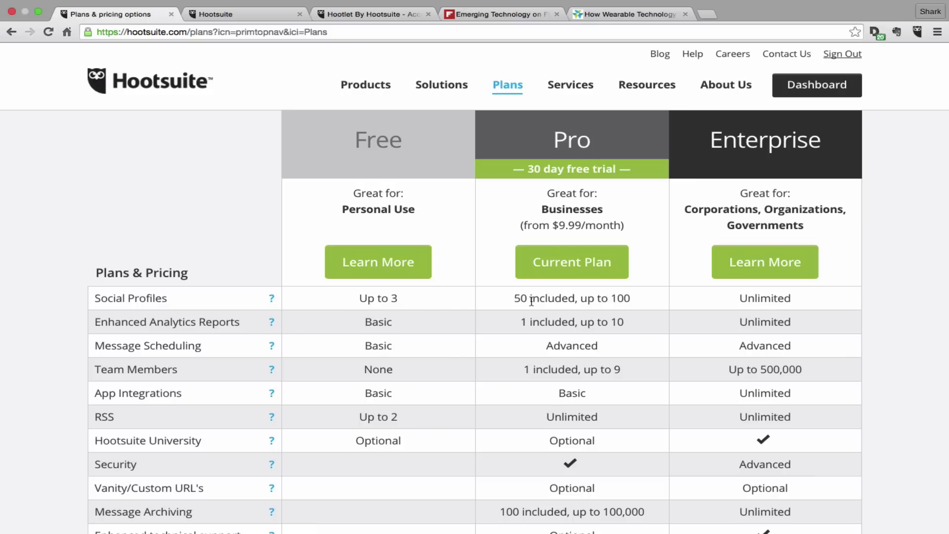
{"action": "scroll", "coordinate": [531, 301], "scroll_direction": "up", "scroll_amount": 4}
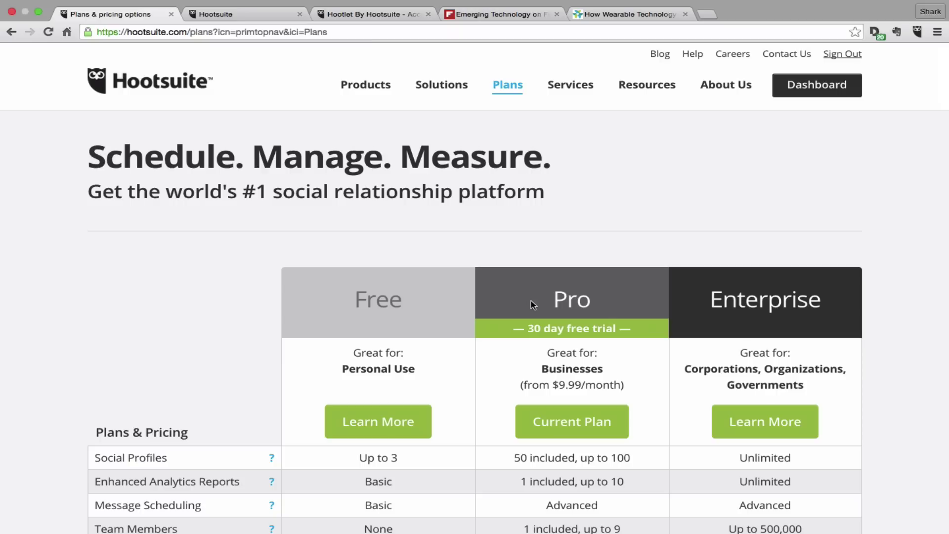
{"action": "key", "text": "super+w"}
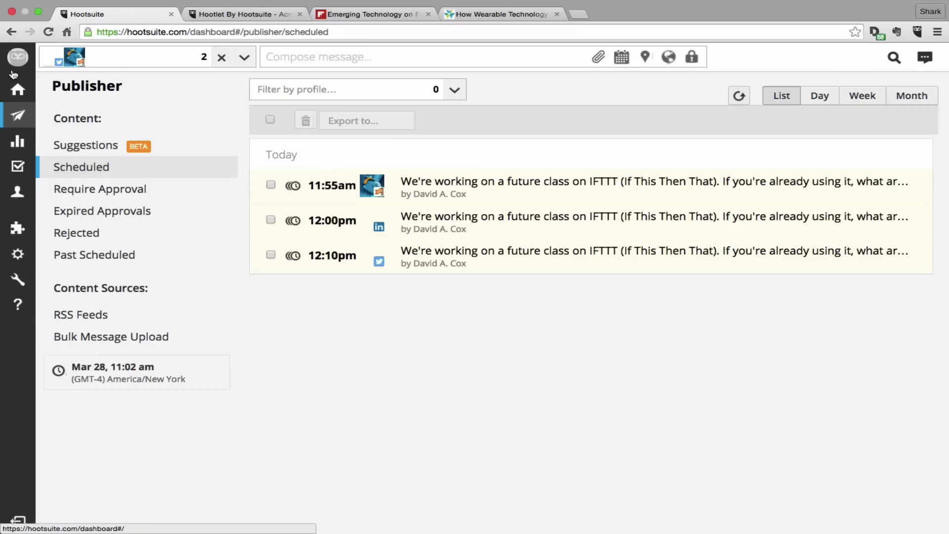
Open the Streams dashboard and look through the VidRocket YouTube Analytics, Mentions and New Followers streams of PC Classes Online.
{"action": "mouse_move", "coordinate": [14, 70]}
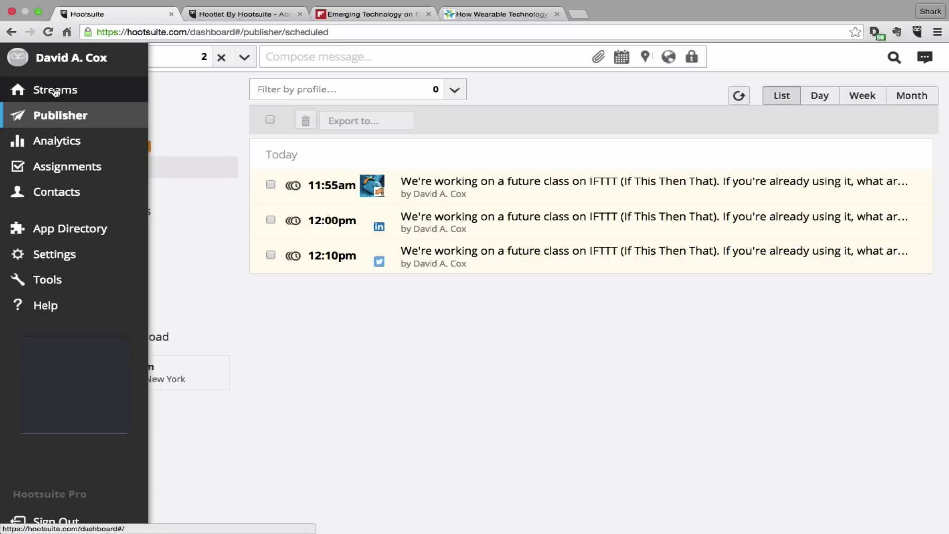
{"action": "left_click", "coordinate": [37, 88]}
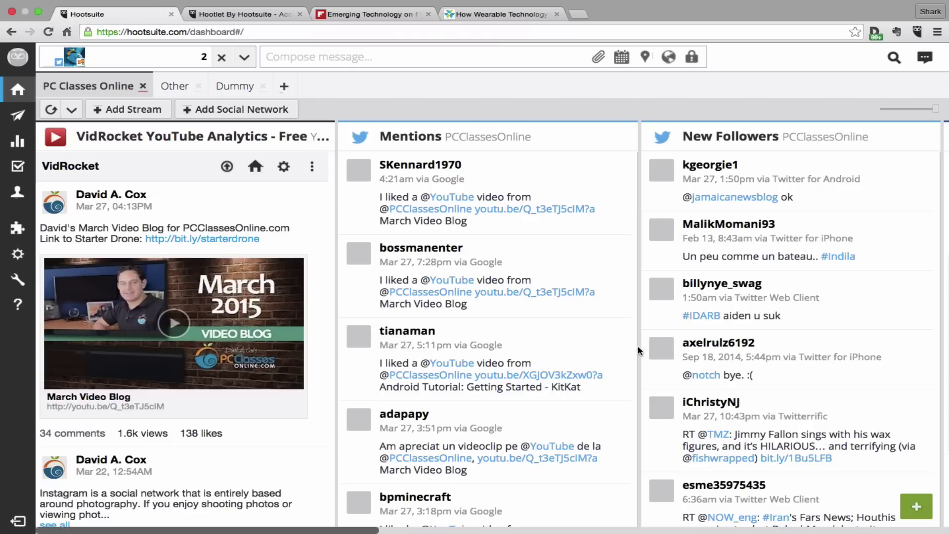
{"action": "scroll", "coordinate": [638, 350], "scroll_direction": "down", "scroll_amount": 1}
{"action": "scroll", "coordinate": [637, 350], "scroll_direction": "right", "scroll_amount": 5}
{"action": "scroll", "coordinate": [637, 350], "scroll_direction": "left", "scroll_amount": 5}
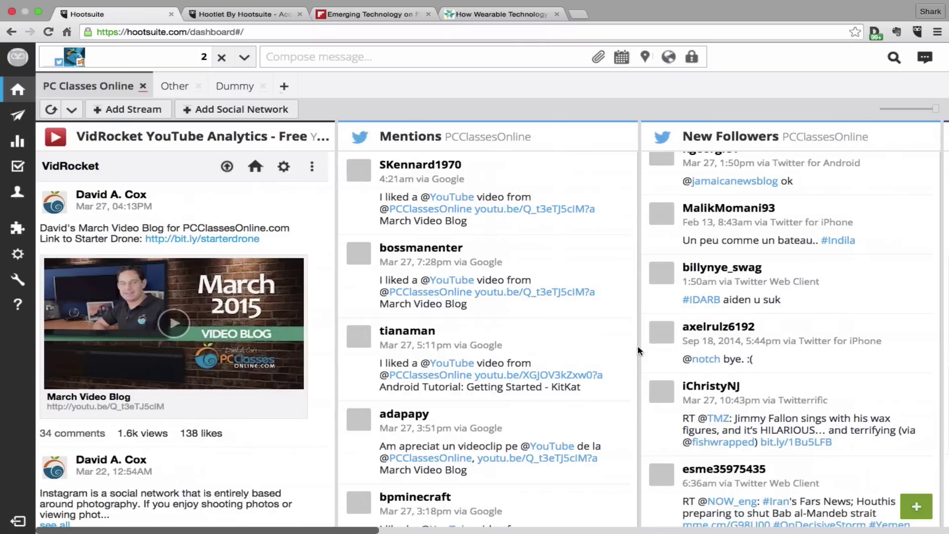
{"action": "scroll", "coordinate": [637, 349], "scroll_direction": "down", "scroll_amount": 1}
{"action": "scroll", "coordinate": [637, 350], "scroll_direction": "right", "scroll_amount": 5}
{"action": "scroll", "coordinate": [638, 350], "scroll_direction": "left", "scroll_amount": 5}
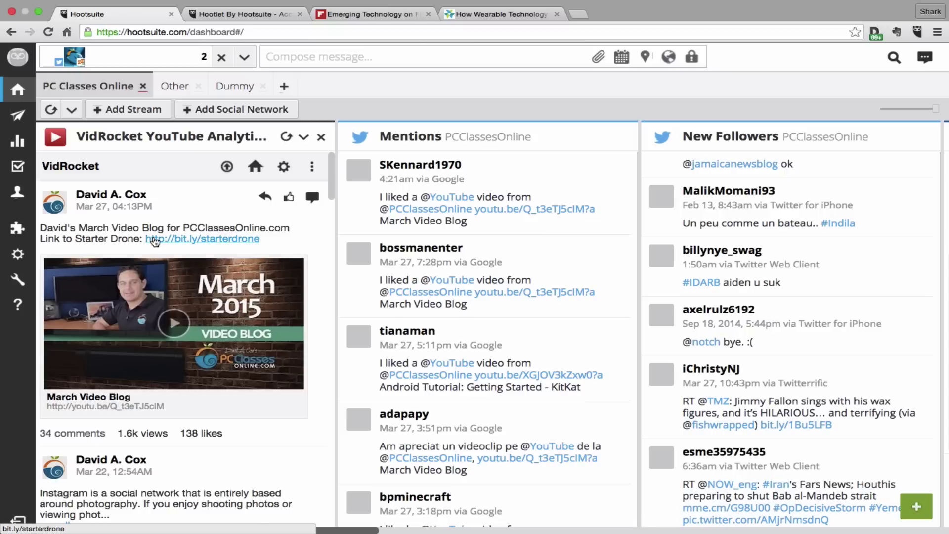
{"action": "scroll", "coordinate": [154, 241], "scroll_direction": "down", "scroll_amount": 7}
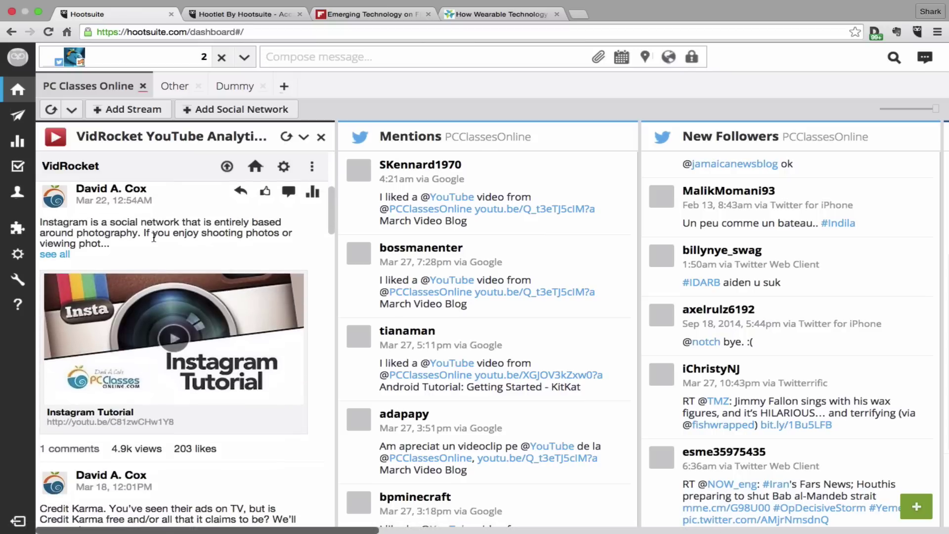
{"action": "scroll", "coordinate": [154, 241], "scroll_direction": "up", "scroll_amount": 6}
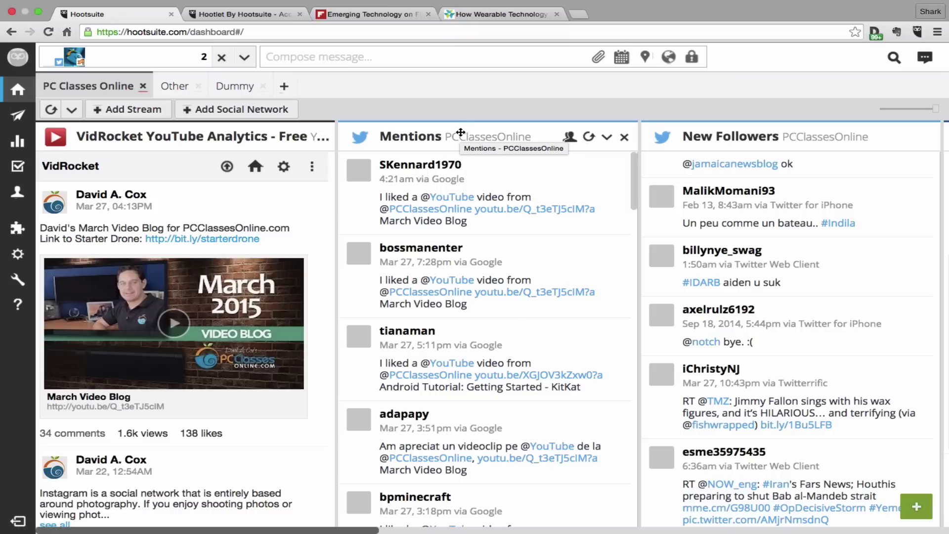
Delete the Dummy tab from the Streams dashboard.
{"action": "left_click", "coordinate": [264, 86]}
{"action": "left_click", "coordinate": [572, 178]}
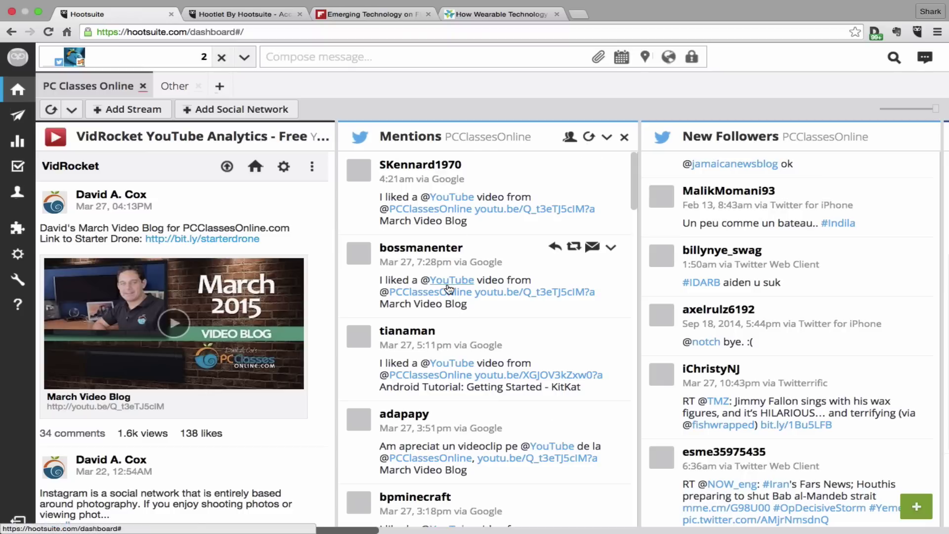
Examine the Wall Posts, Private Messages, Activity, All Updates and My Subscriptions streams, and return to the first stream.
{"action": "scroll", "coordinate": [448, 289], "scroll_direction": "right", "scroll_amount": 5}
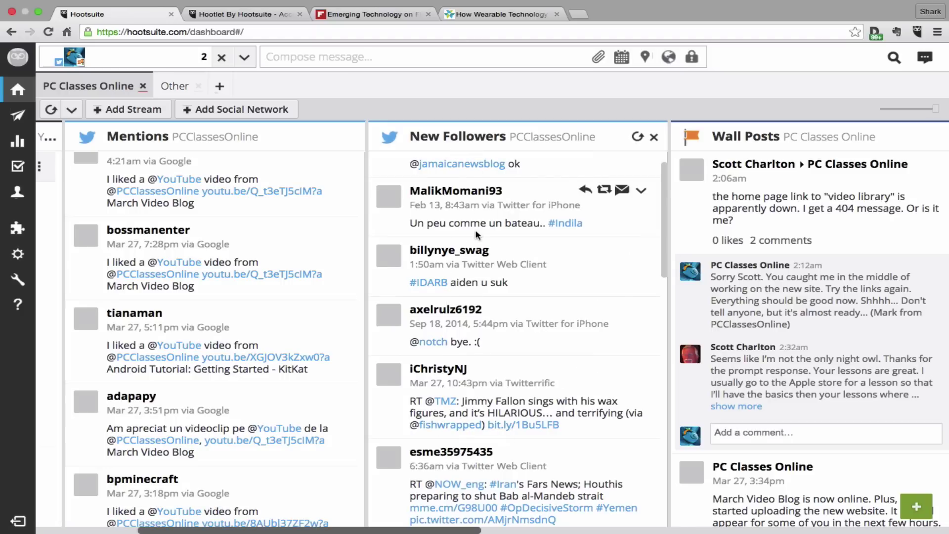
{"action": "scroll", "coordinate": [477, 234], "scroll_direction": "right", "scroll_amount": 5}
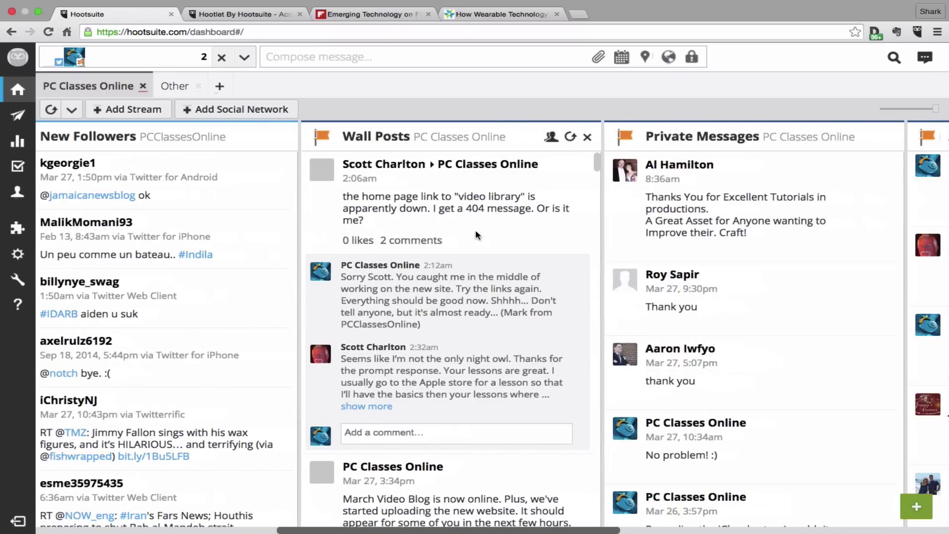
{"action": "scroll", "coordinate": [477, 235], "scroll_direction": "right", "scroll_amount": 3}
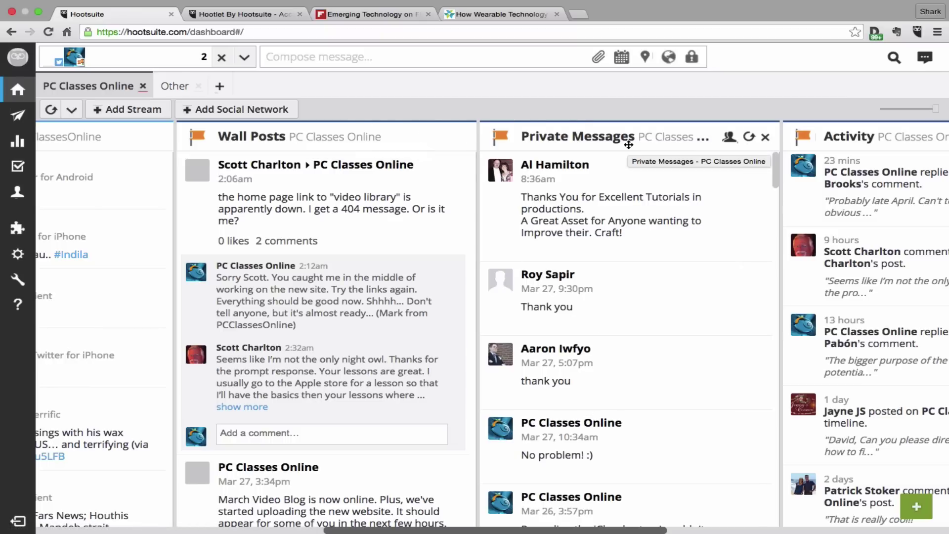
{"action": "scroll", "coordinate": [628, 145], "scroll_direction": "right", "scroll_amount": 10}
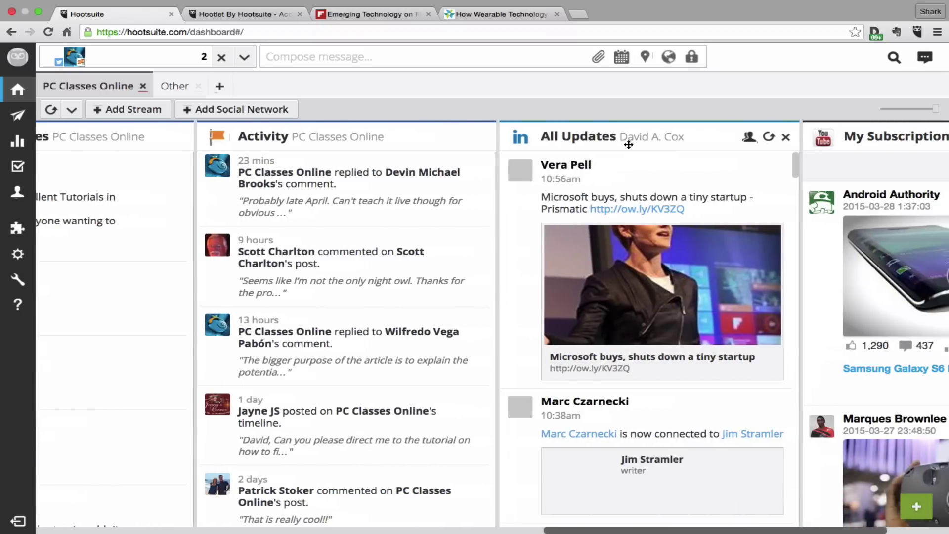
{"action": "scroll", "coordinate": [628, 144], "scroll_direction": "right", "scroll_amount": 2}
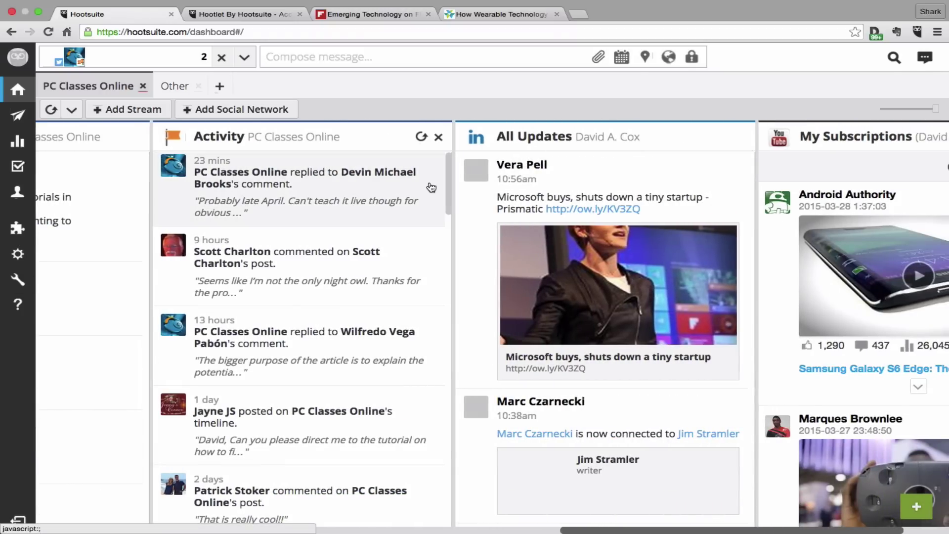
{"action": "scroll", "coordinate": [496, 159], "scroll_direction": "right", "scroll_amount": 5}
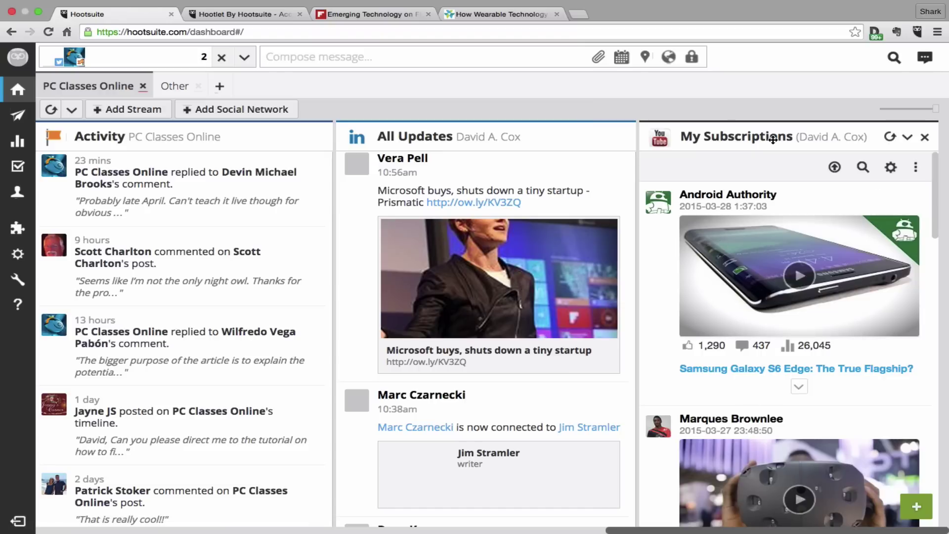
{"action": "scroll", "coordinate": [272, 264], "scroll_direction": "left", "scroll_amount": 15}
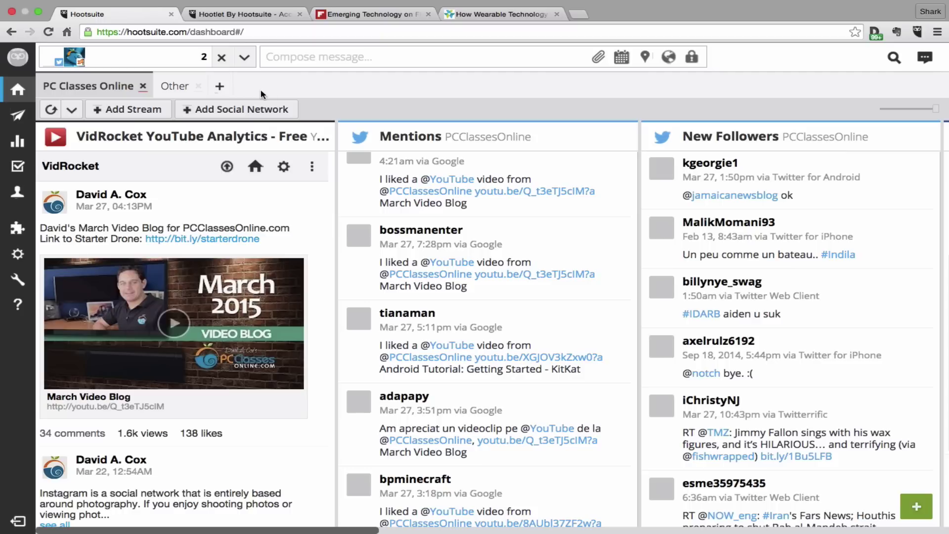
Add a new tab to the Streams dashboard, keeping its default name.
{"action": "left_click", "coordinate": [220, 89]}
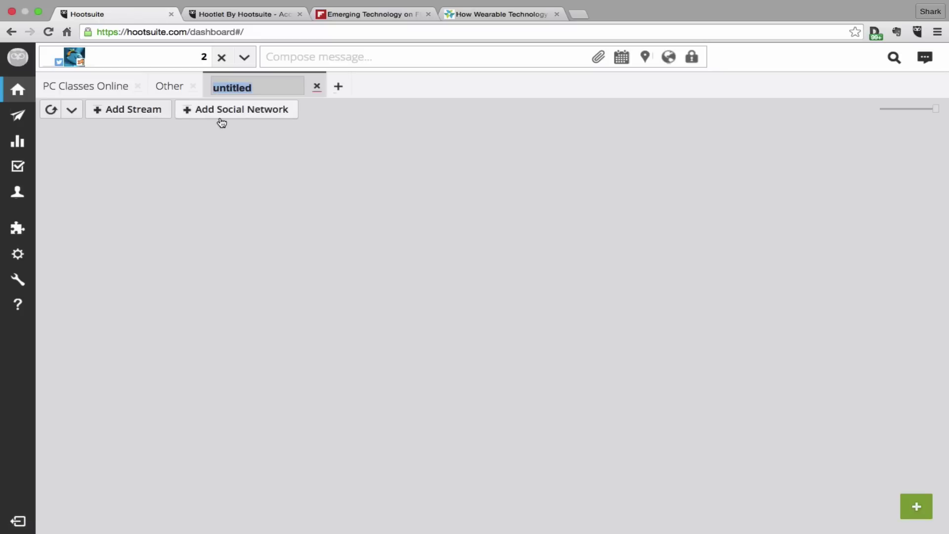
{"action": "left_click", "coordinate": [275, 109]}
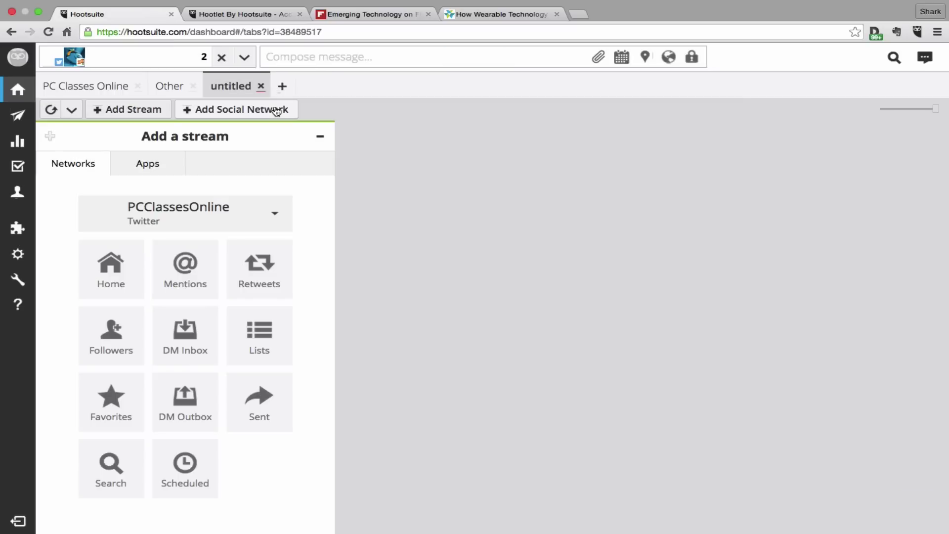
View the profiles available for a new stream and the options for adding a social network, without connecting one.
{"action": "left_click", "coordinate": [140, 209]}
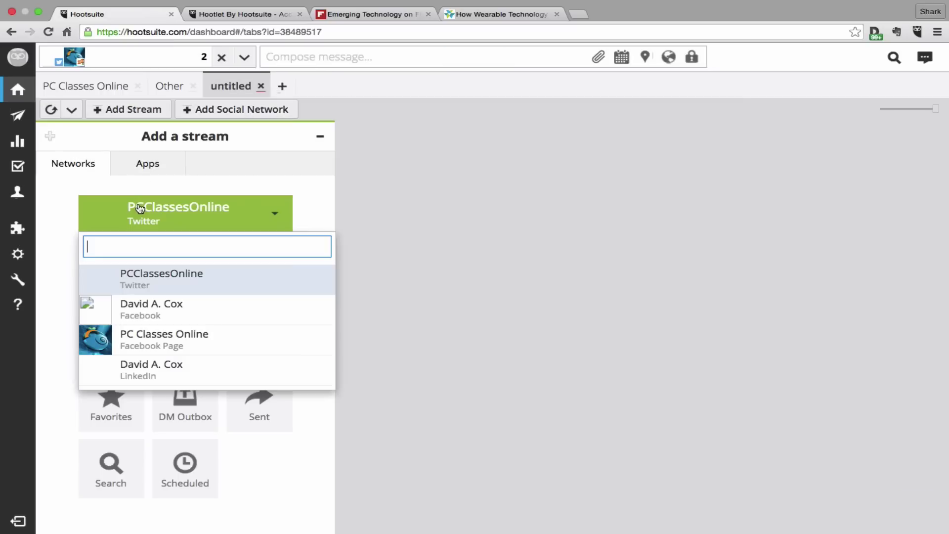
{"action": "left_click", "coordinate": [131, 208]}
{"action": "left_click", "coordinate": [242, 113]}
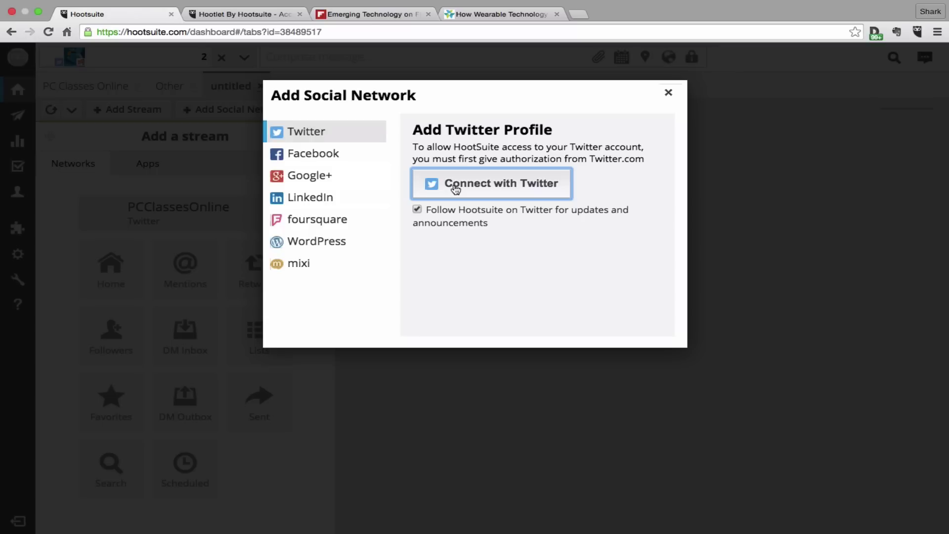
{"action": "left_click", "coordinate": [669, 94]}
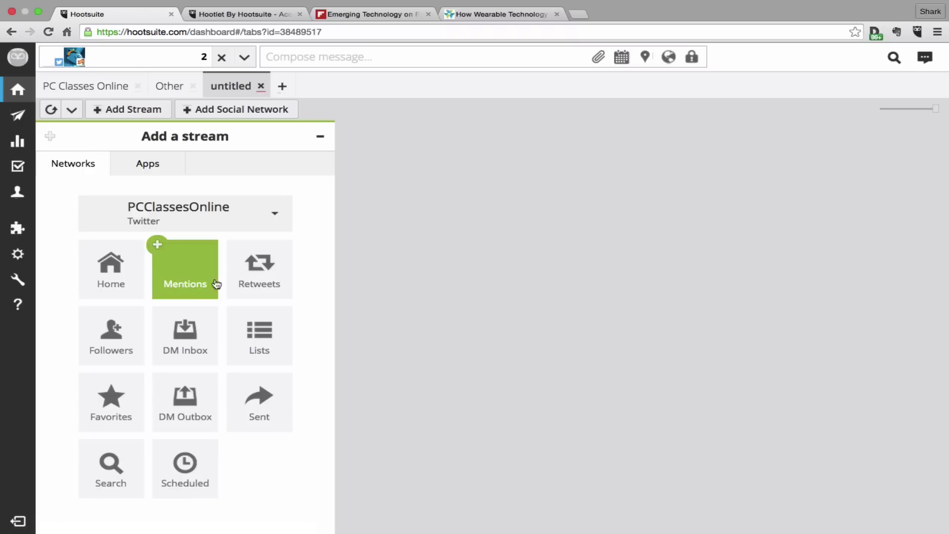
Add a Mentions stream for the PCClassesOnline Twitter profile to the new tab.
{"action": "mouse_move", "coordinate": [157, 245]}
{"action": "mouse_move", "coordinate": [110, 263]}
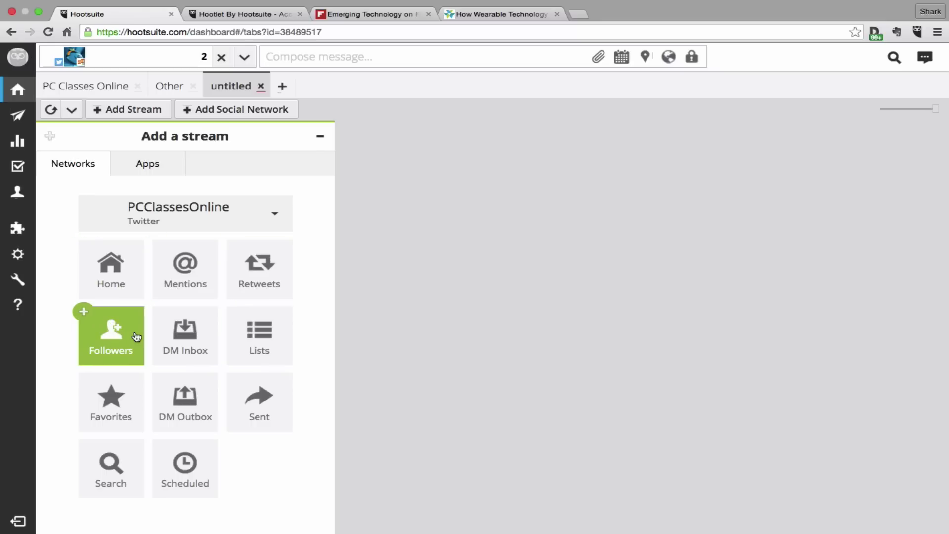
{"action": "left_click", "coordinate": [173, 274]}
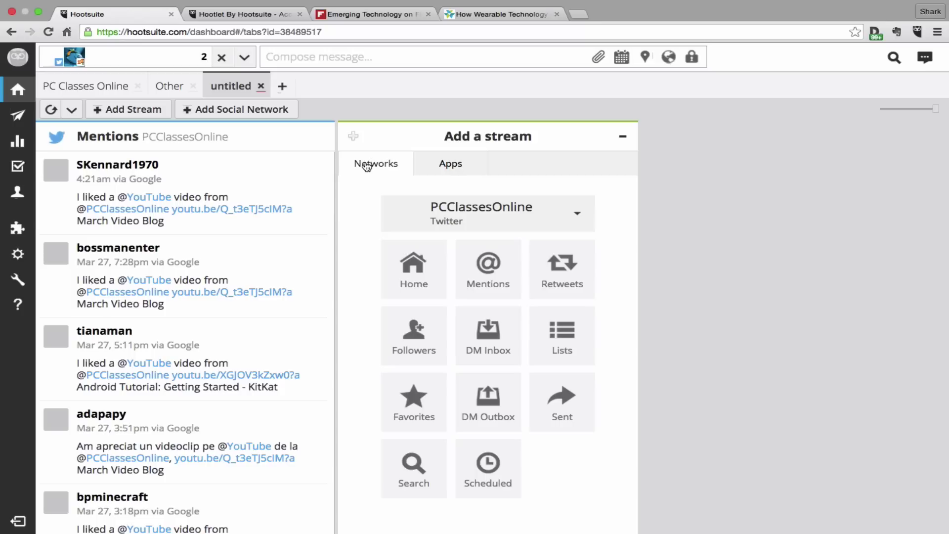
Try adding the YouTube Analytics Free app as a stream, remove it again, and close the stream picker.
{"action": "left_click", "coordinate": [465, 169]}
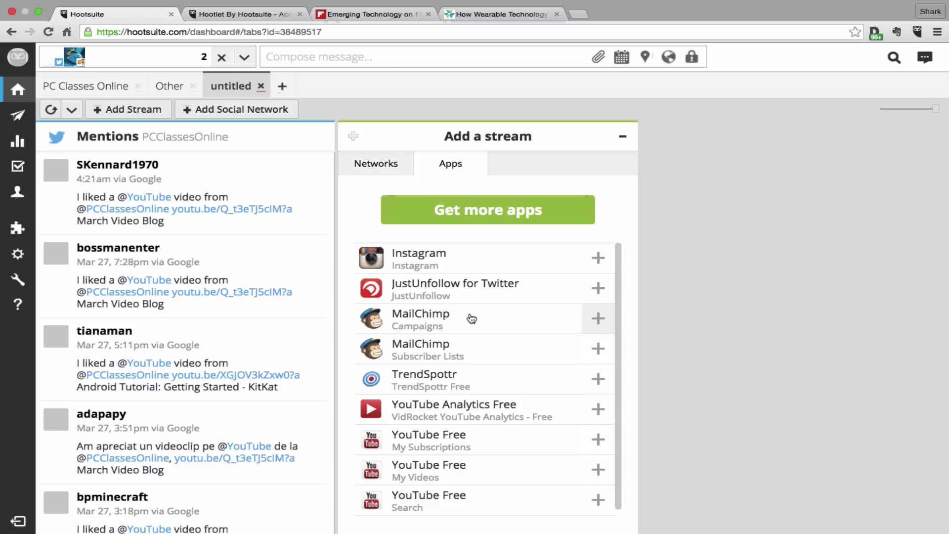
{"action": "scroll", "coordinate": [470, 318], "scroll_direction": "down", "scroll_amount": 1}
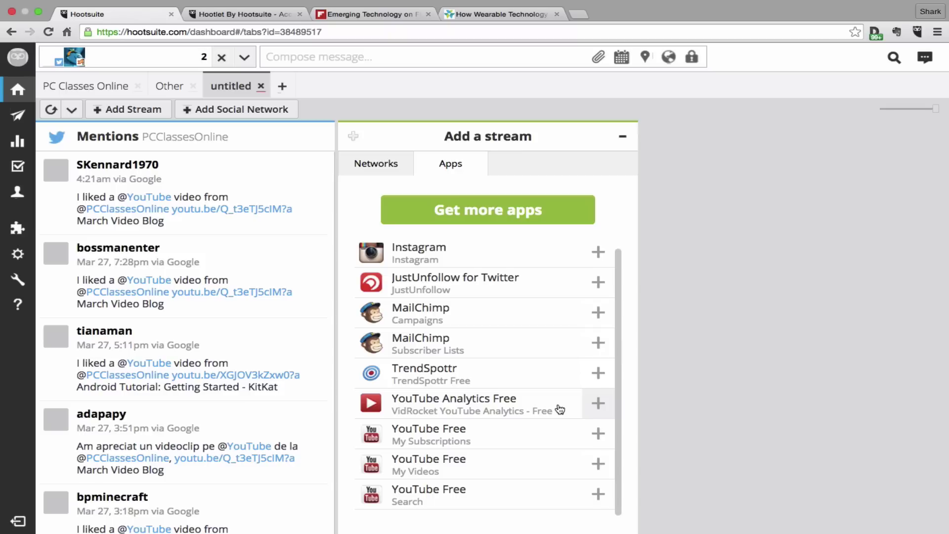
{"action": "left_click", "coordinate": [599, 406]}
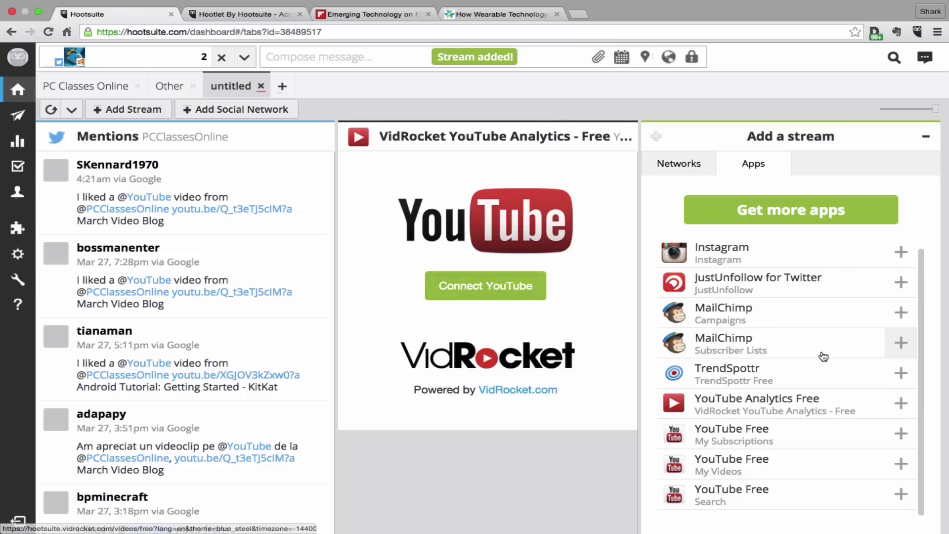
{"action": "left_click", "coordinate": [624, 137]}
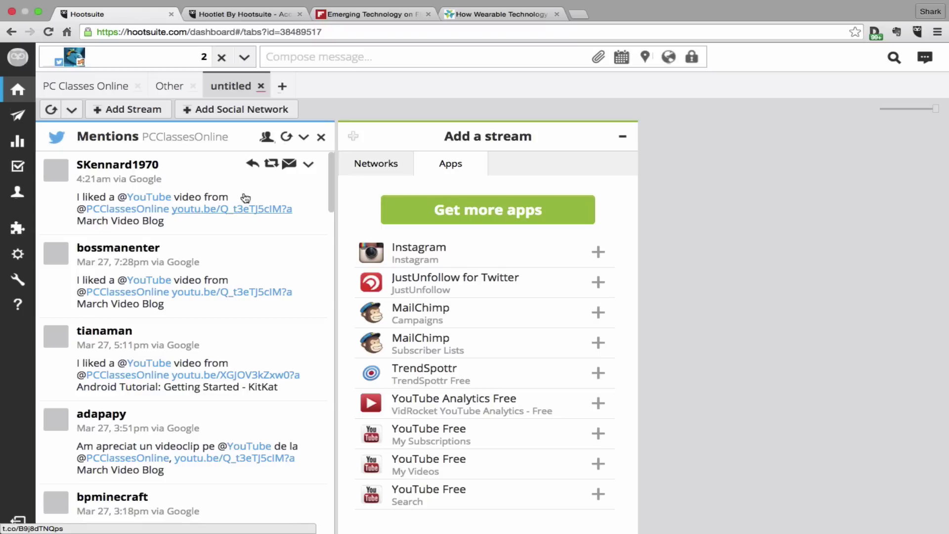
{"action": "left_click", "coordinate": [620, 139]}
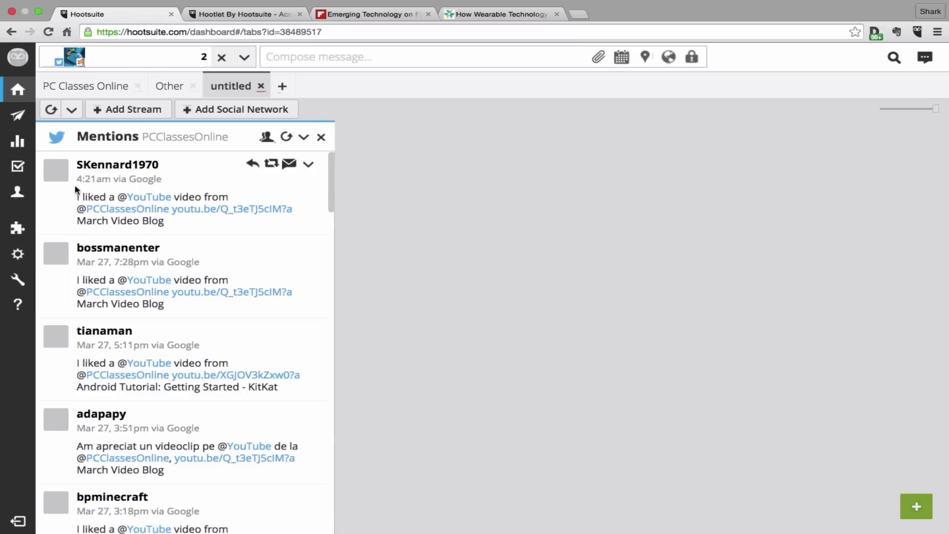
Open the scheduled messages in Publisher and view the social profiles available for posting.
{"action": "left_click", "coordinate": [31, 117]}
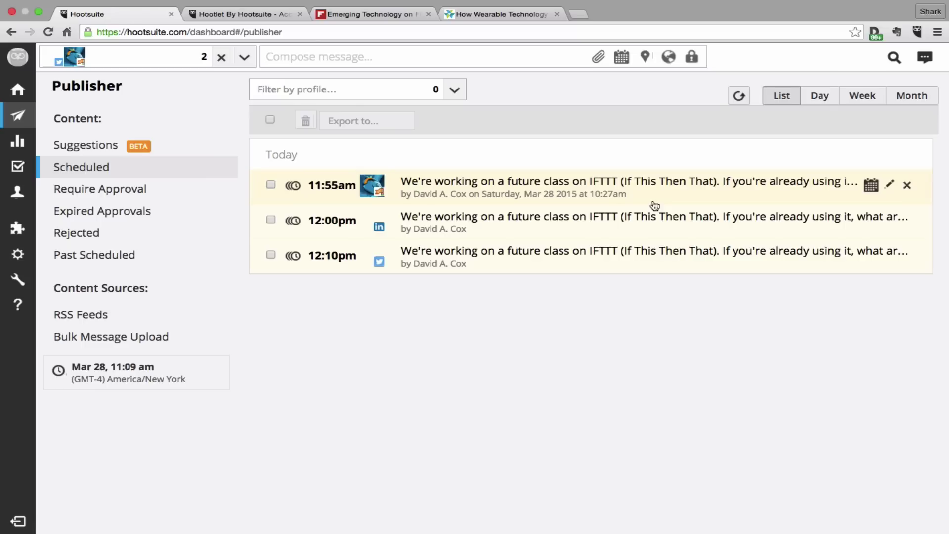
{"action": "left_click", "coordinate": [148, 56]}
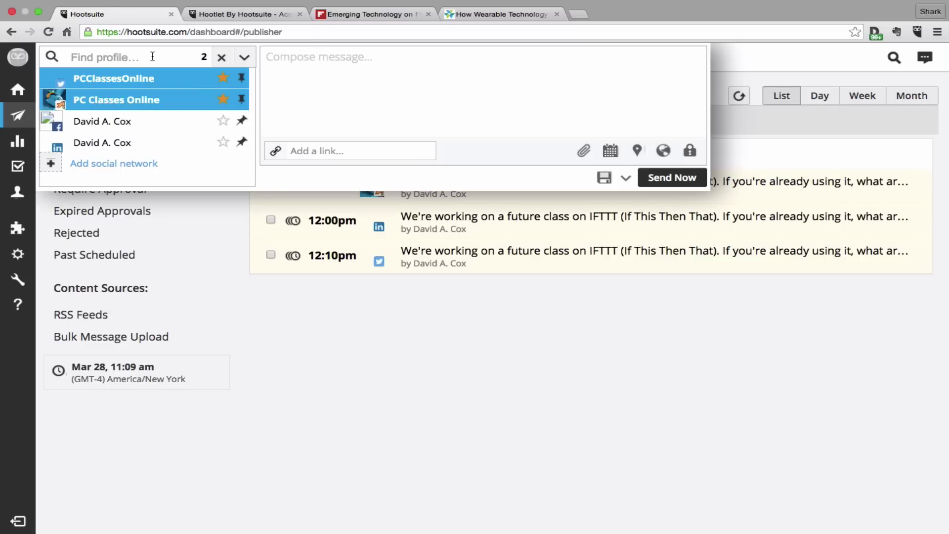
{"action": "left_click", "coordinate": [299, 364]}
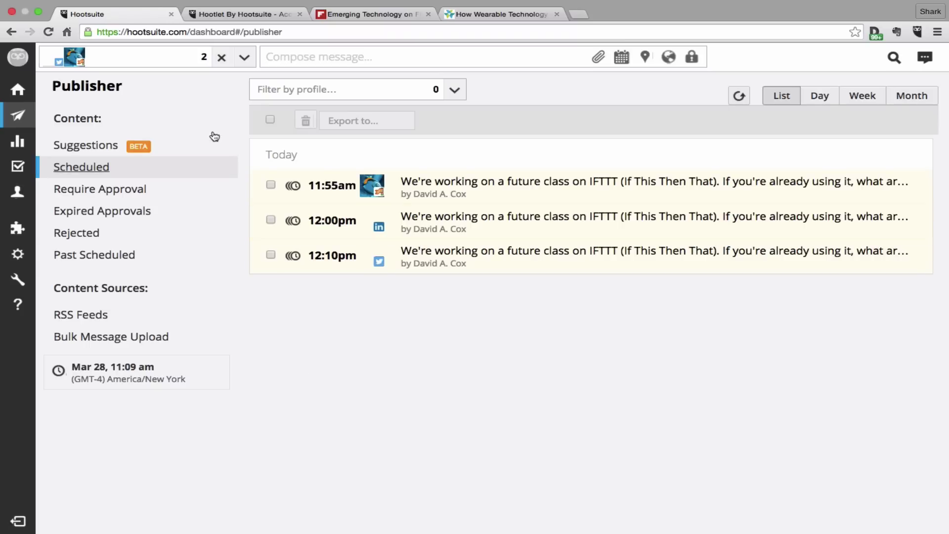
Start a message for the two selected PC Classes Online profiles with the text "as i type".
{"action": "left_click", "coordinate": [179, 58]}
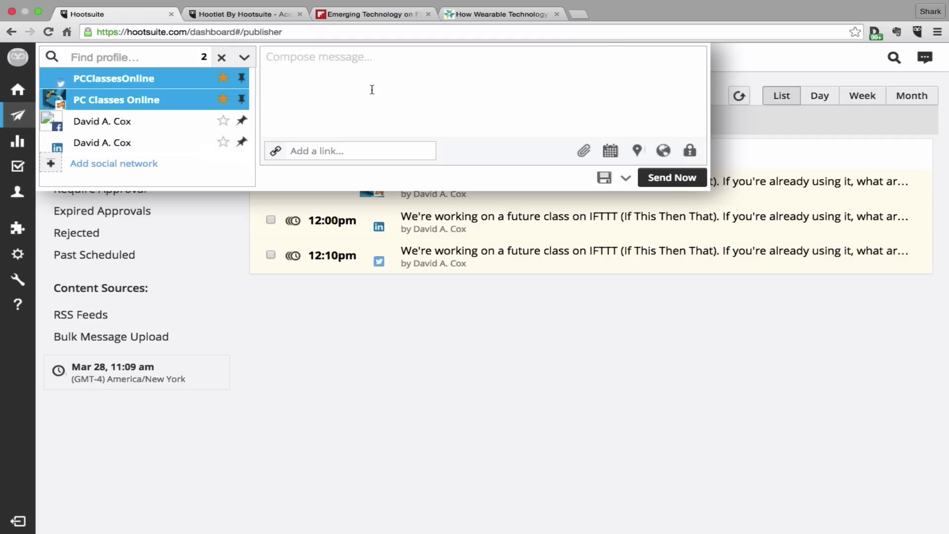
{"action": "left_click", "coordinate": [329, 61]}
{"action": "type", "text": "as"}
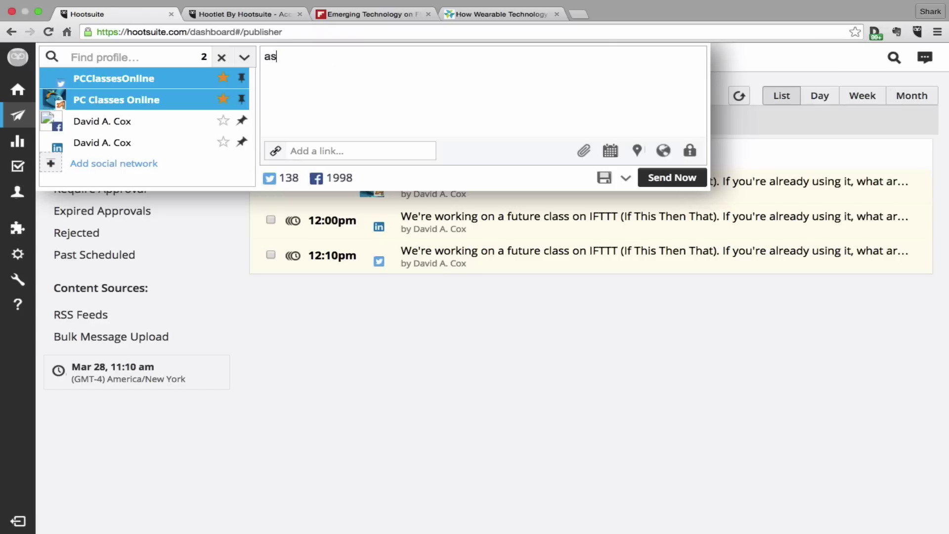
{"action": "type", "text": " i type"}
Copy the address of the Venture Connect wearable technology article and insert it into the message as a shortened link.
{"action": "left_click", "coordinate": [501, 15]}
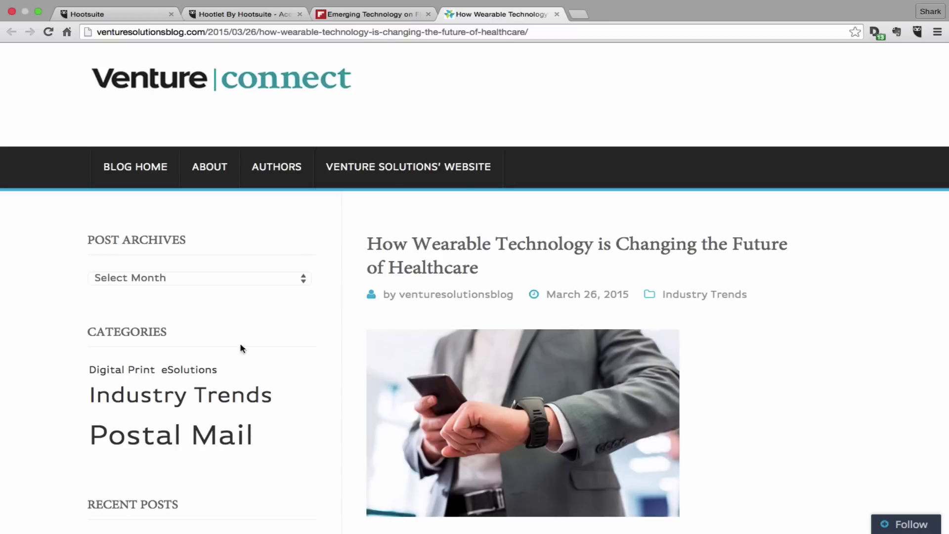
{"action": "left_click", "coordinate": [331, 31]}
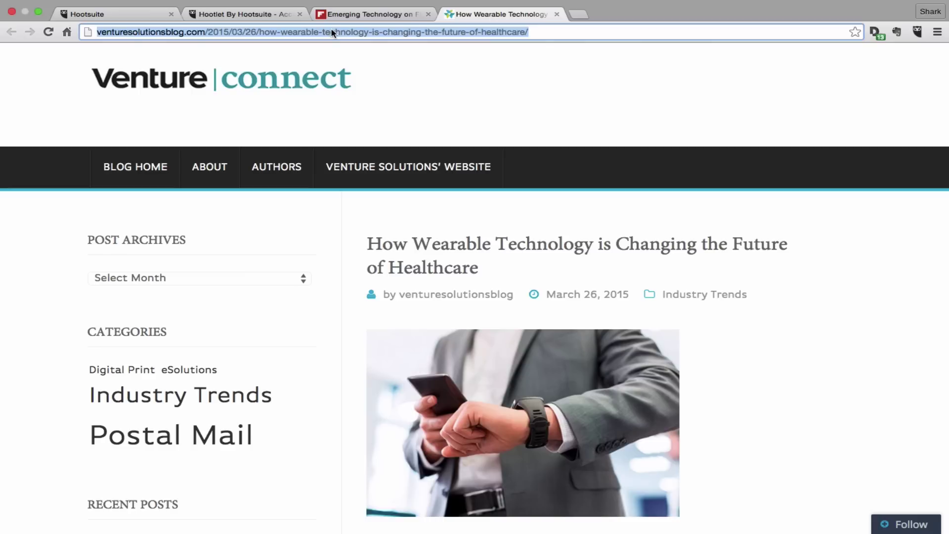
{"action": "left_click", "coordinate": [116, 10]}
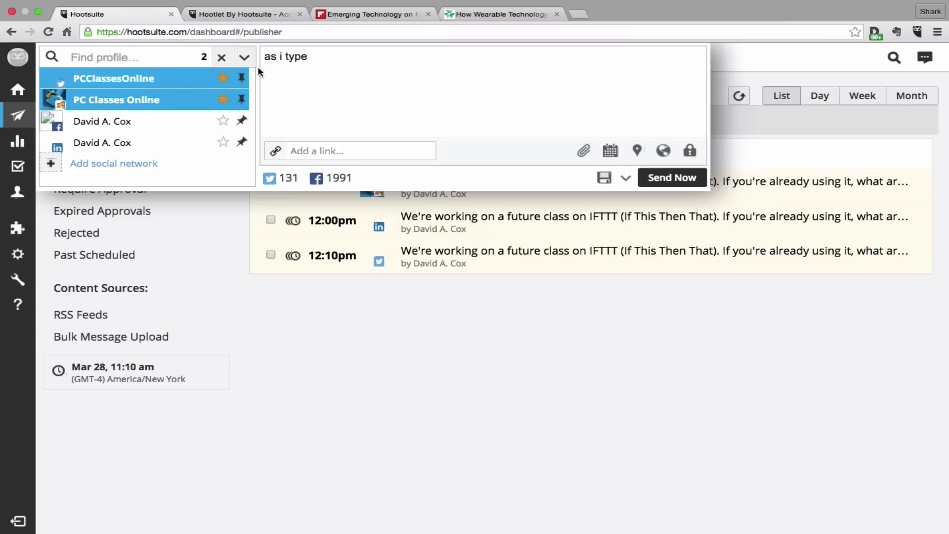
{"action": "left_click", "coordinate": [351, 150]}
{"action": "key", "text": "super+v"}
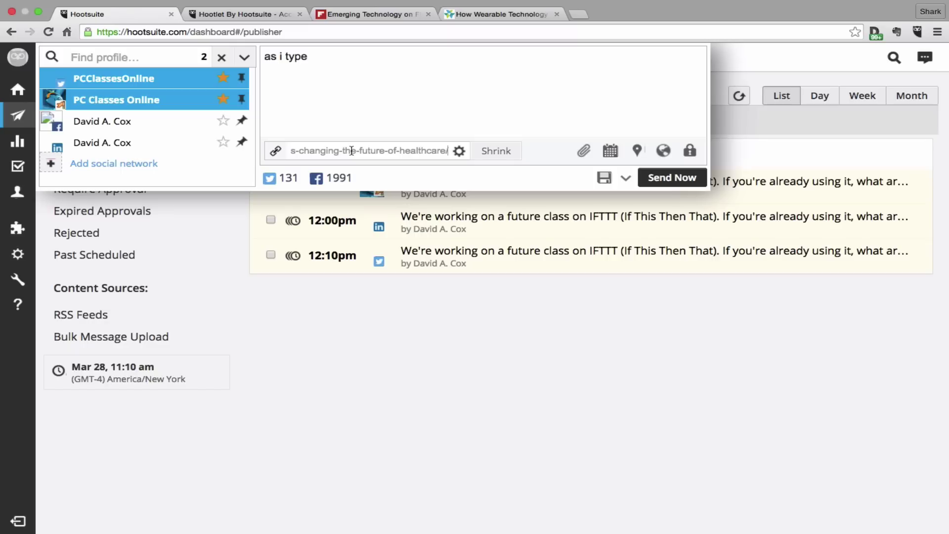
{"action": "left_click", "coordinate": [504, 154]}
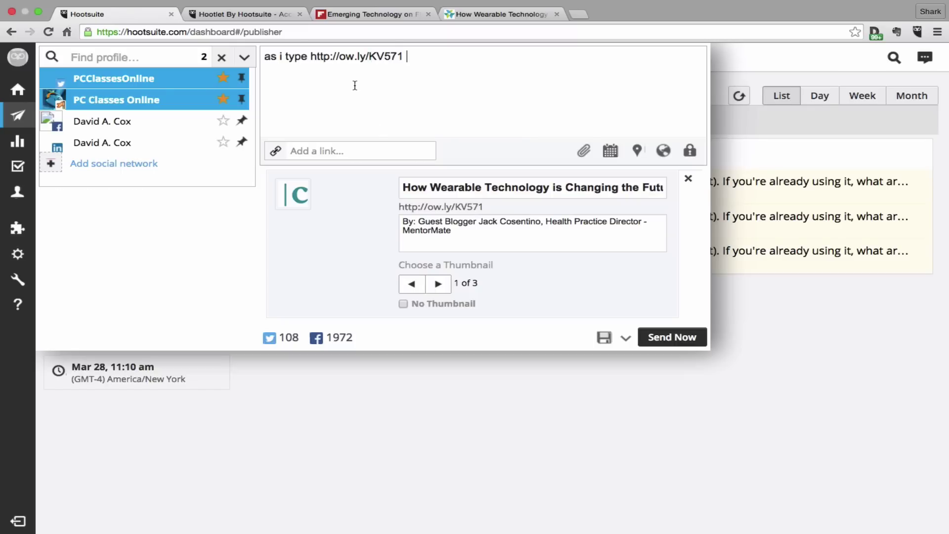
Delete the shortened link from the message text, keeping the article preview attached.
{"action": "left_click_drag", "start_coordinate": [311, 56], "coordinate": [412, 57]}
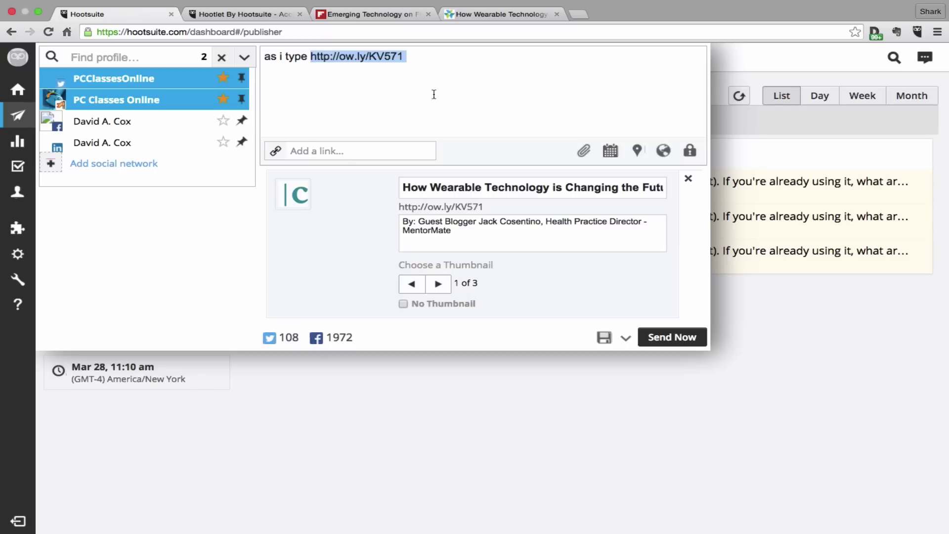
{"action": "left_click", "coordinate": [422, 65]}
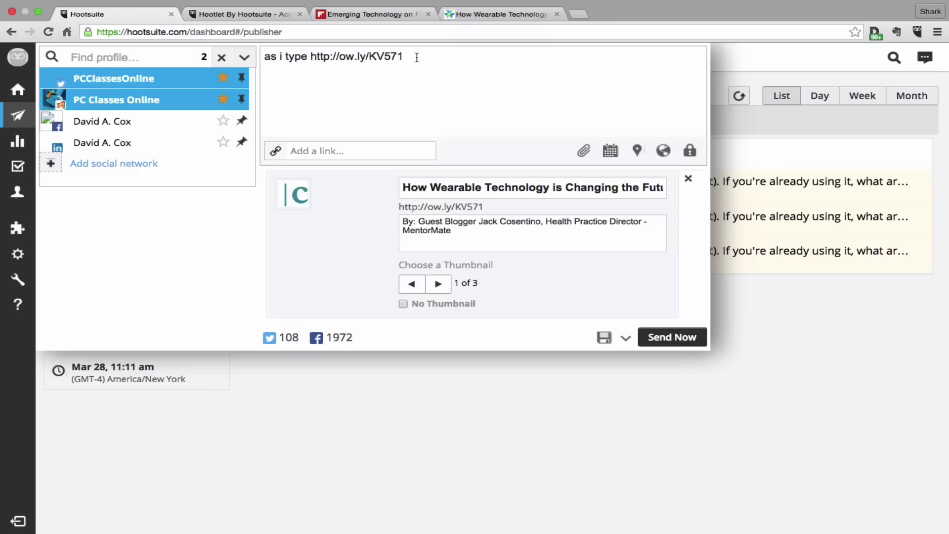
{"action": "left_click_drag", "start_coordinate": [406, 57], "coordinate": [311, 56]}
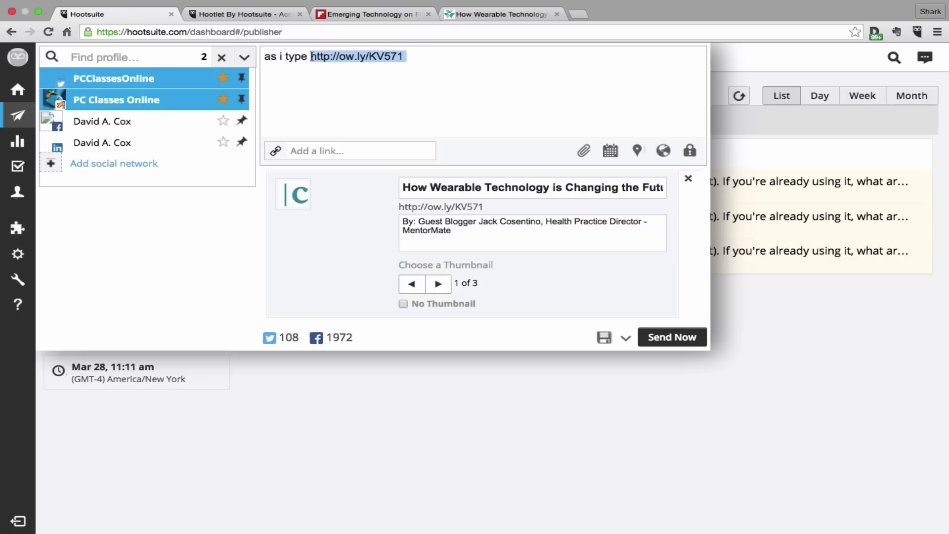
{"action": "key", "text": "BackSpace"}
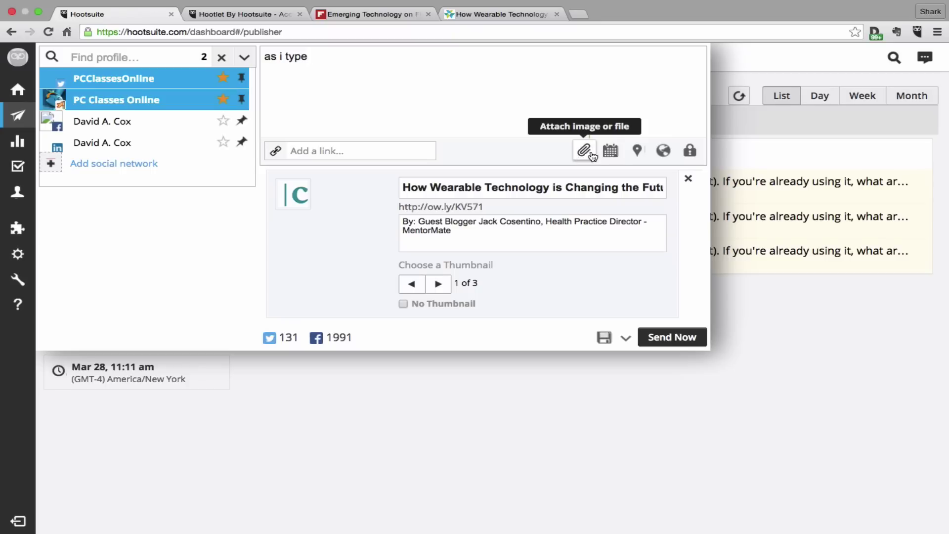
Turn on AutoSchedule for the message and try adding a location, leaving the composer without sending.
{"action": "left_click", "coordinate": [608, 154]}
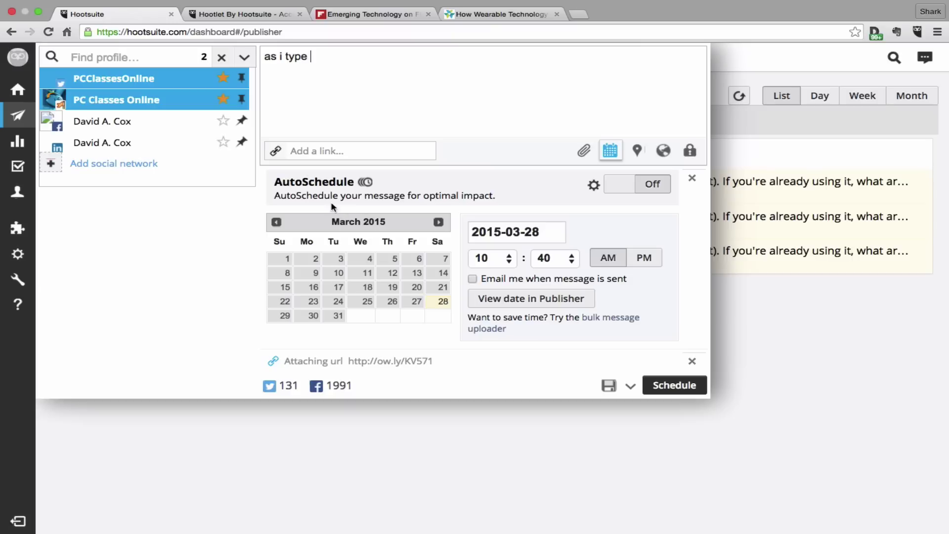
{"action": "left_click", "coordinate": [664, 191]}
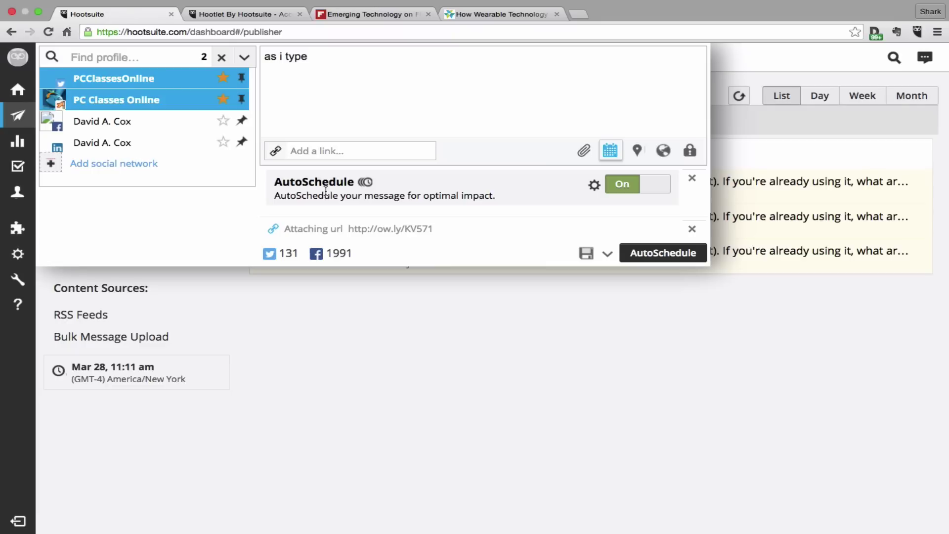
{"action": "left_click", "coordinate": [635, 151]}
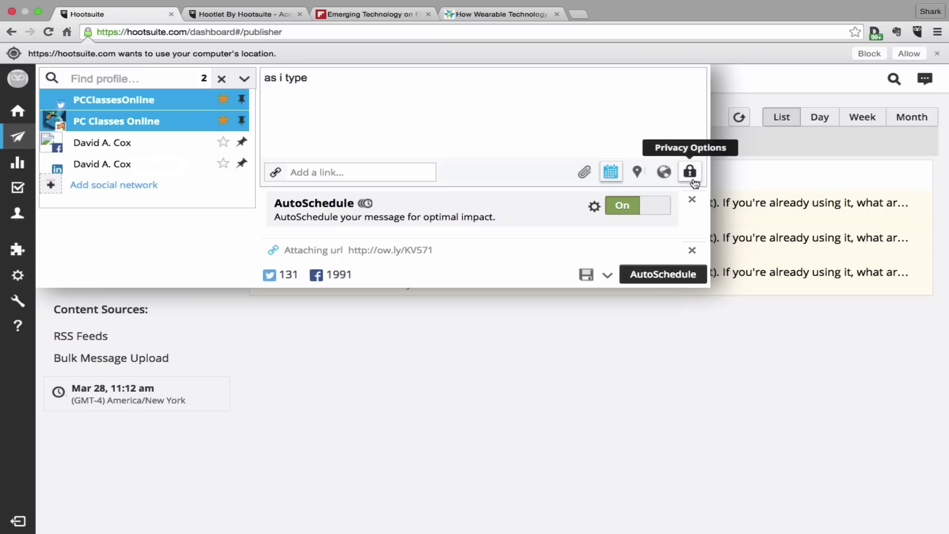
{"action": "left_click", "coordinate": [691, 368]}
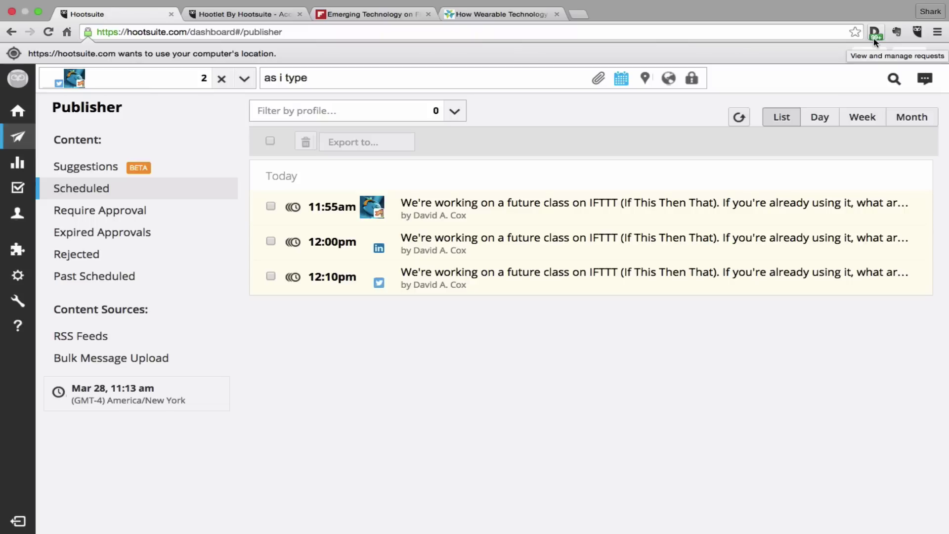
Unblock the tracking sites for Hootsuite in the Disconnect extension and close it.
{"action": "left_click", "coordinate": [874, 38]}
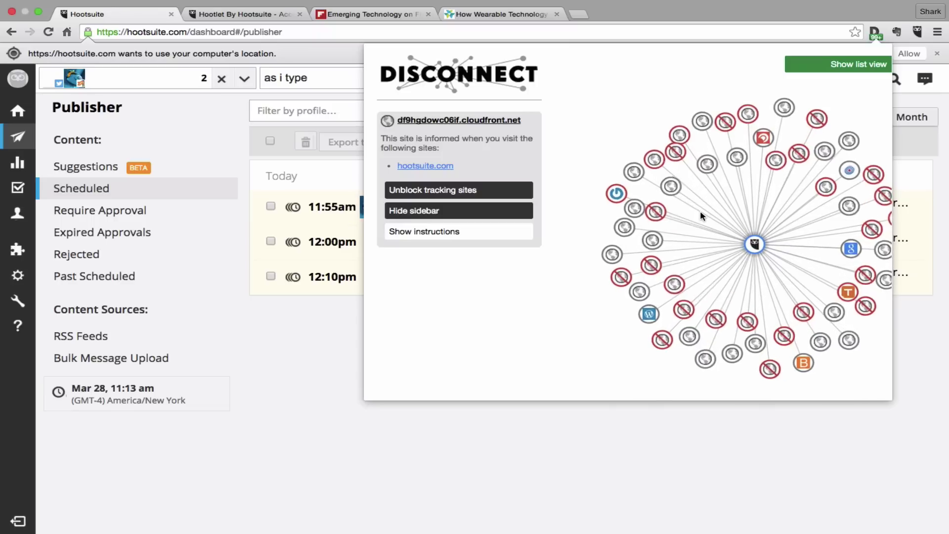
{"action": "left_click", "coordinate": [404, 191]}
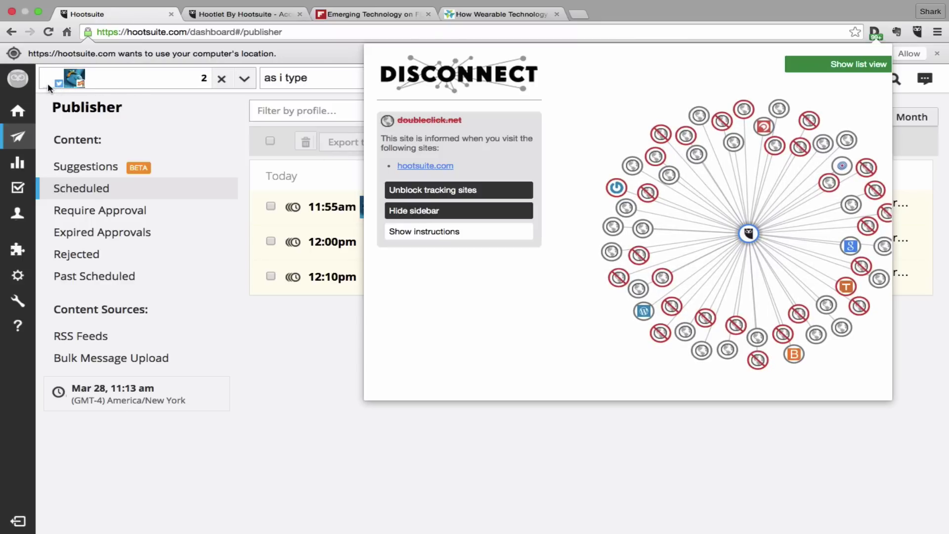
{"action": "left_click", "coordinate": [422, 193]}
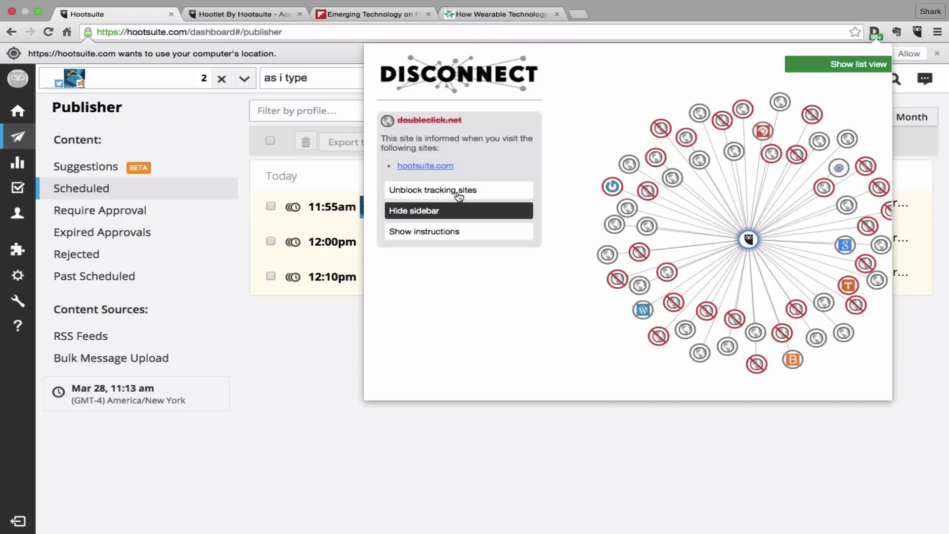
{"action": "left_click", "coordinate": [423, 193]}
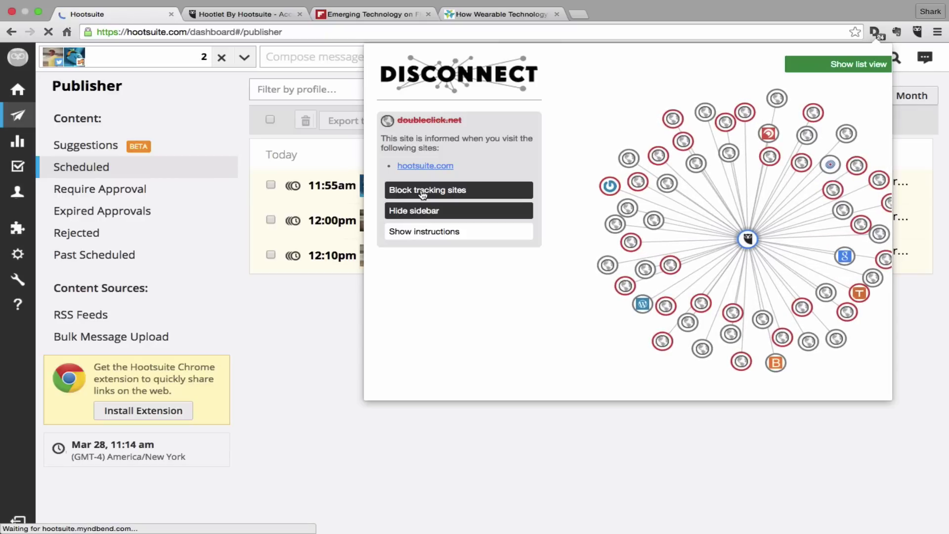
{"action": "left_click", "coordinate": [308, 319]}
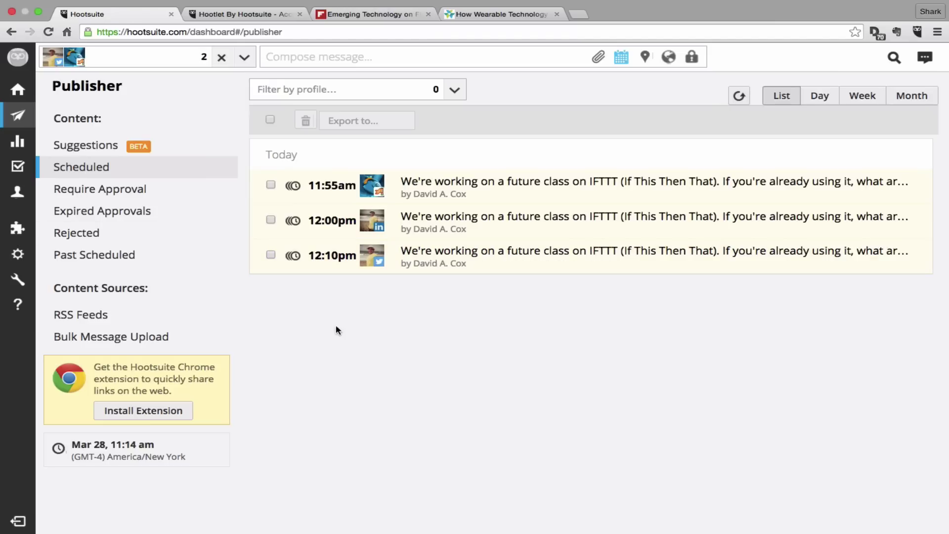
Examine the individual sites connected to Hootsuite in the Disconnect tracking graph.
{"action": "left_click", "coordinate": [876, 33]}
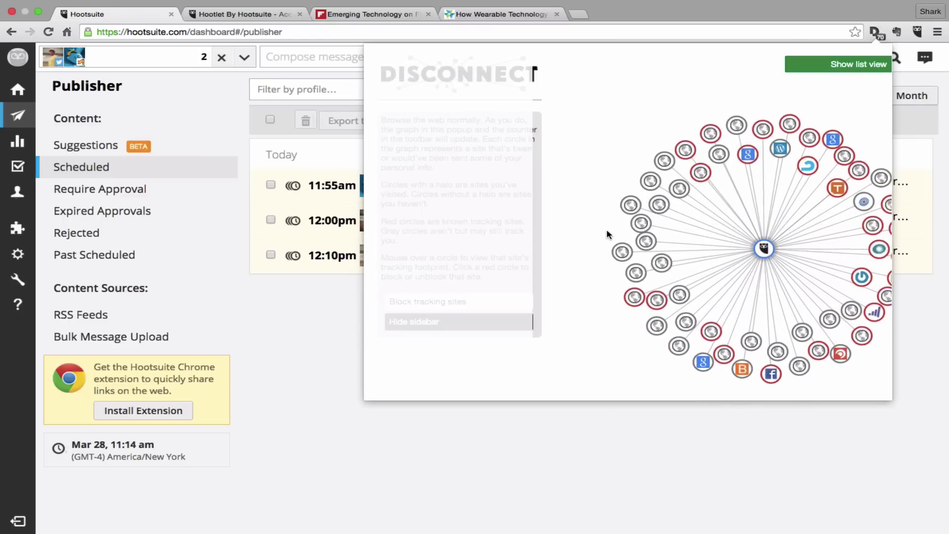
{"action": "mouse_move", "coordinate": [642, 204]}
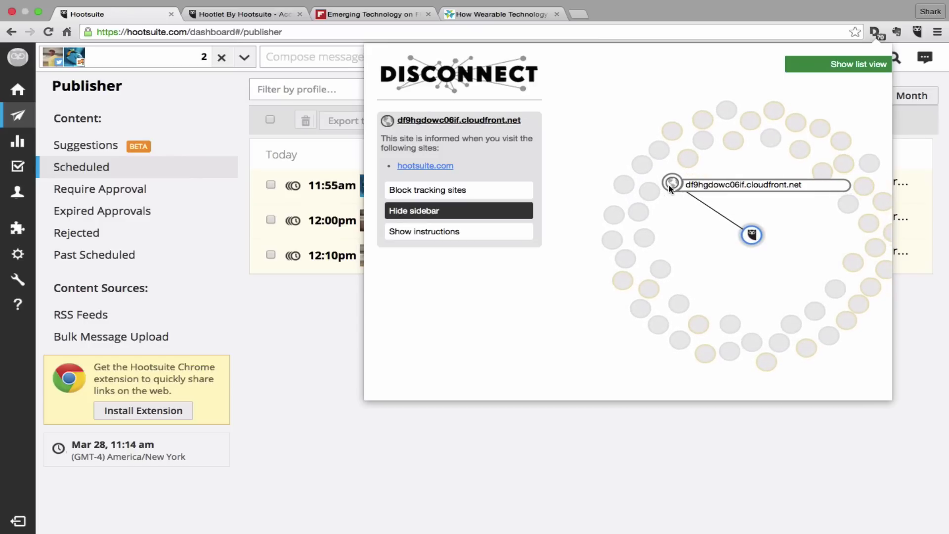
{"action": "mouse_move", "coordinate": [622, 184]}
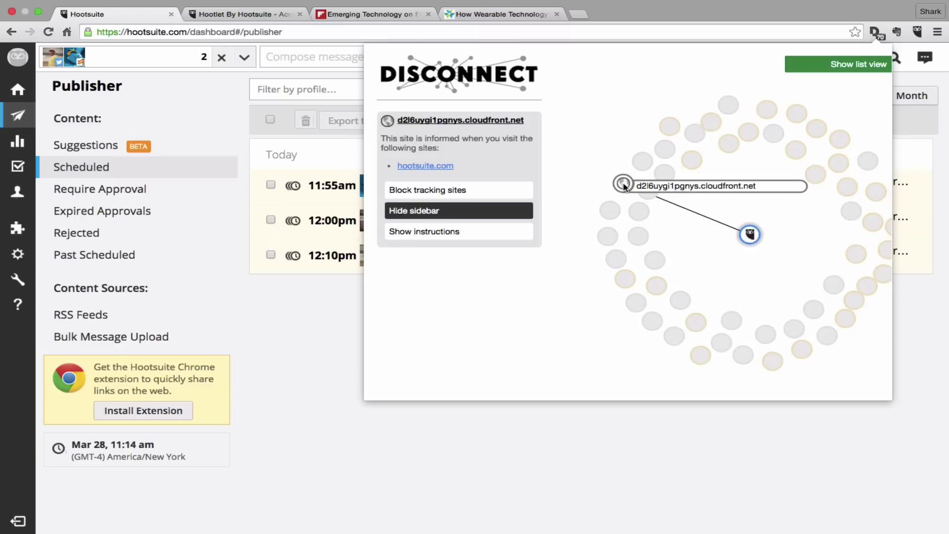
{"action": "mouse_move", "coordinate": [611, 208]}
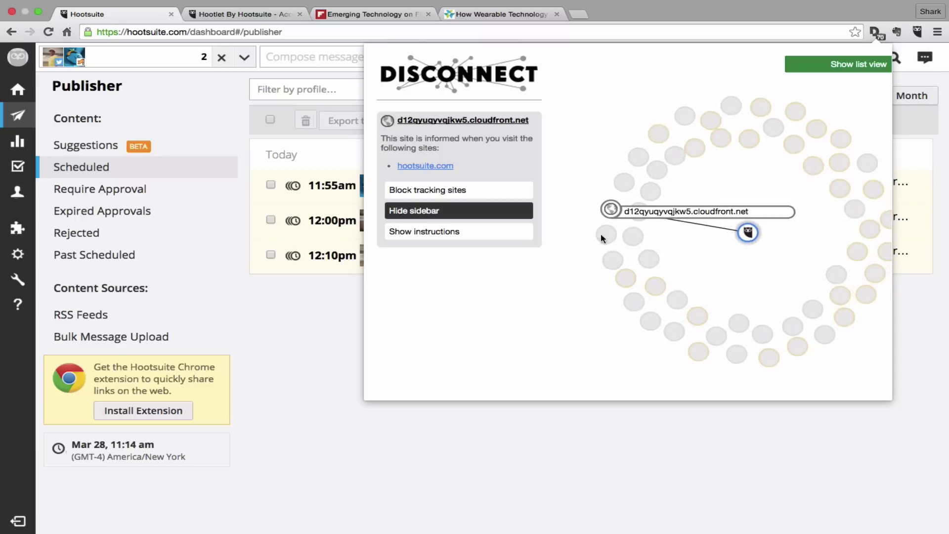
{"action": "mouse_move", "coordinate": [602, 240]}
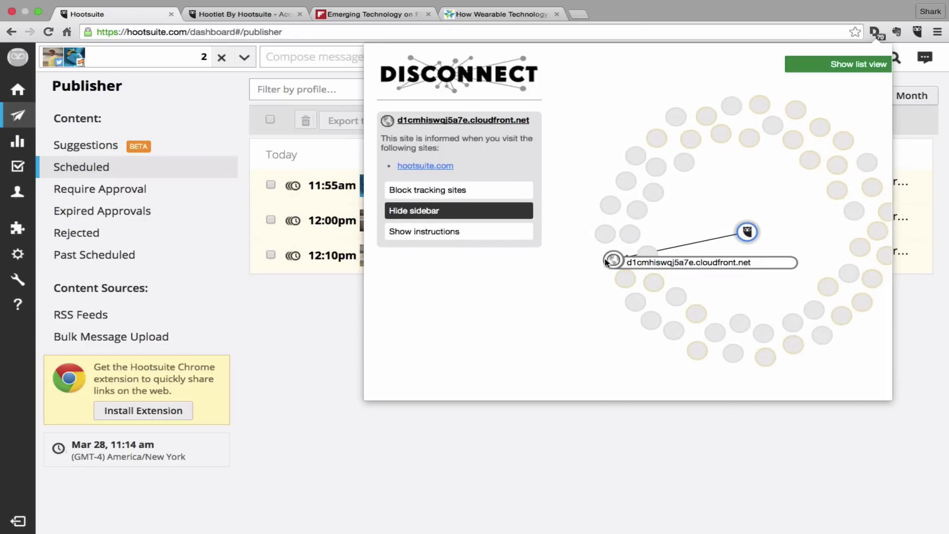
{"action": "left_click", "coordinate": [422, 510]}
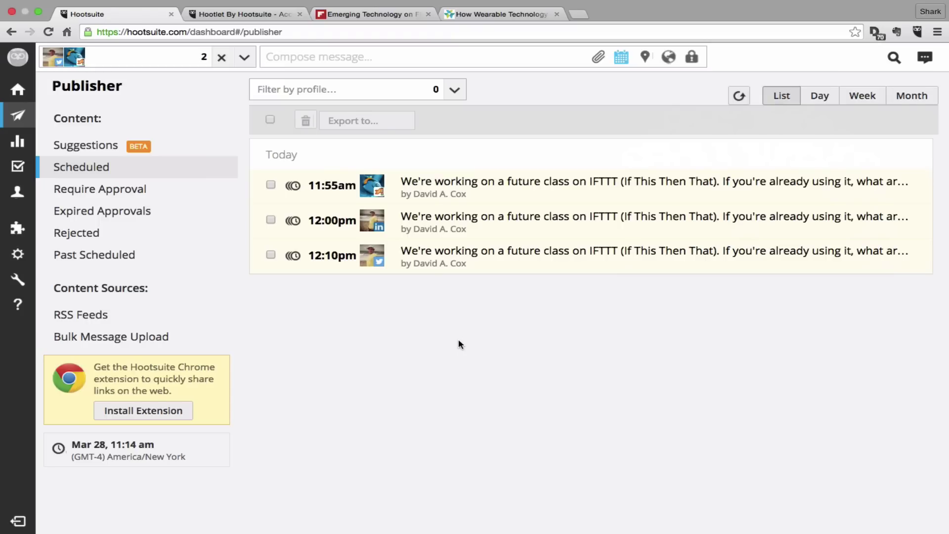
Block Hootsuite's tracking sites in Disconnect to demonstrate the effect, and unblock them again.
{"action": "left_click", "coordinate": [875, 34]}
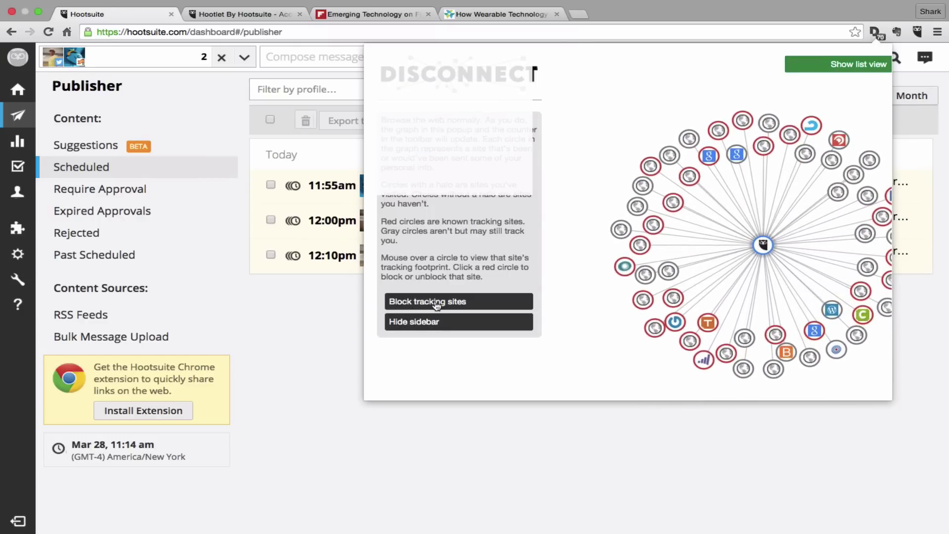
{"action": "scroll", "coordinate": [434, 297], "scroll_direction": "down", "scroll_amount": 1}
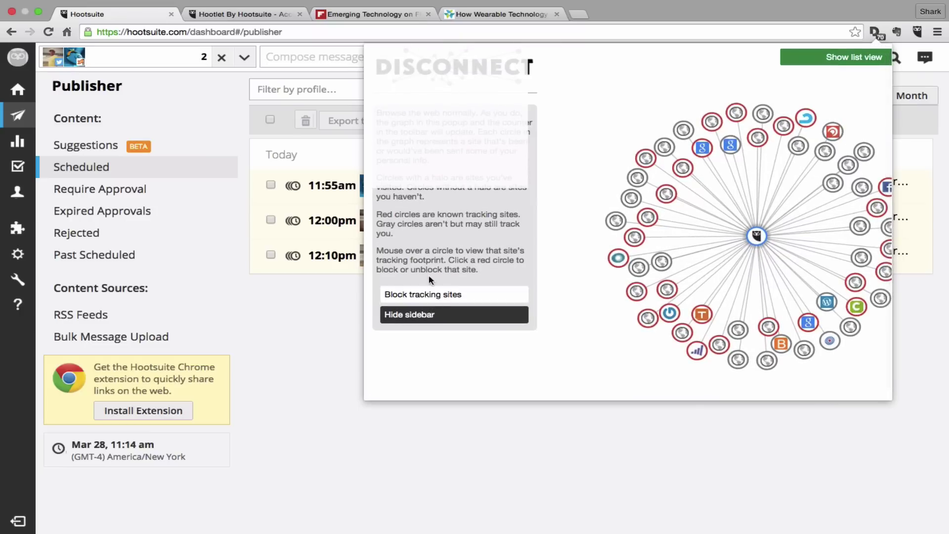
{"action": "left_click", "coordinate": [430, 296]}
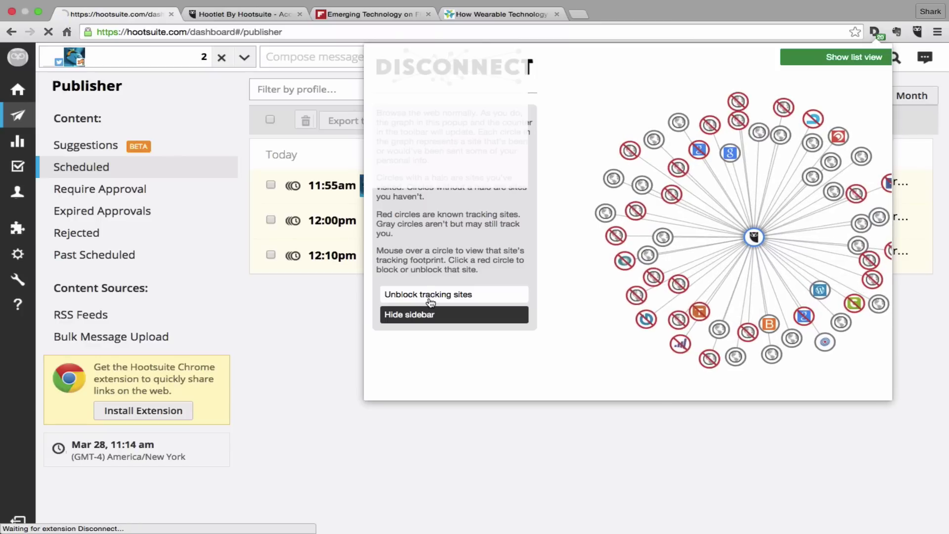
{"action": "left_click", "coordinate": [430, 299]}
{"action": "left_click", "coordinate": [283, 346]}
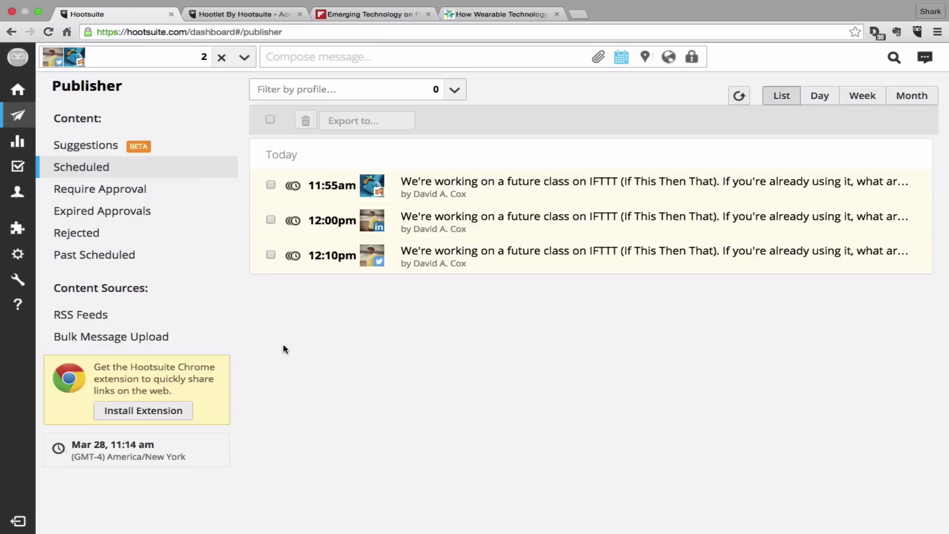
View Publisher's content suggestions and their topic and network settings without changing them, and browse the suggested articles.
{"action": "left_click", "coordinate": [72, 148]}
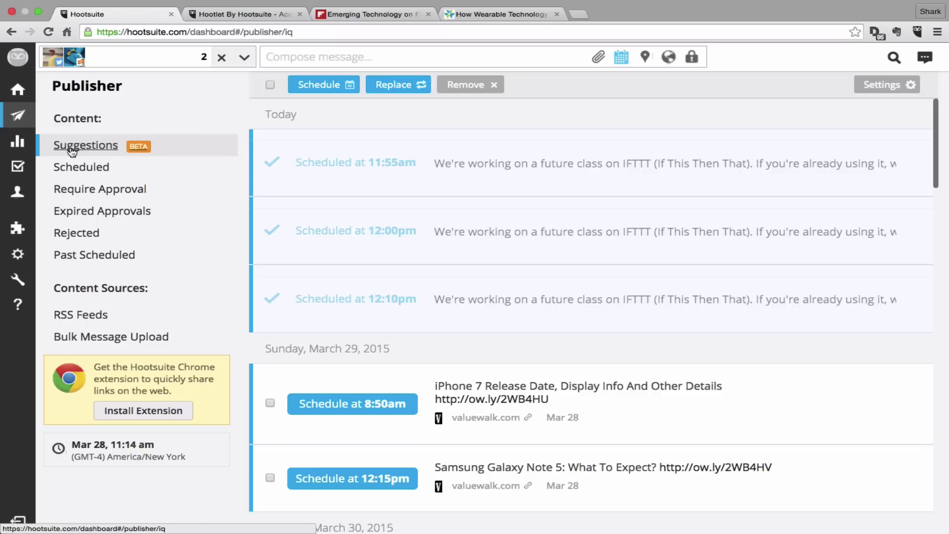
{"action": "left_click", "coordinate": [879, 86]}
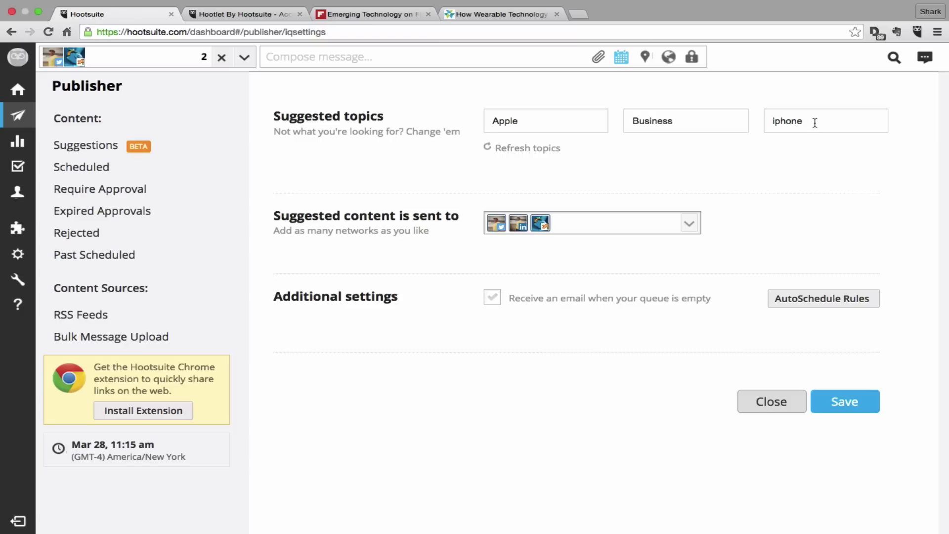
{"action": "left_click", "coordinate": [751, 409]}
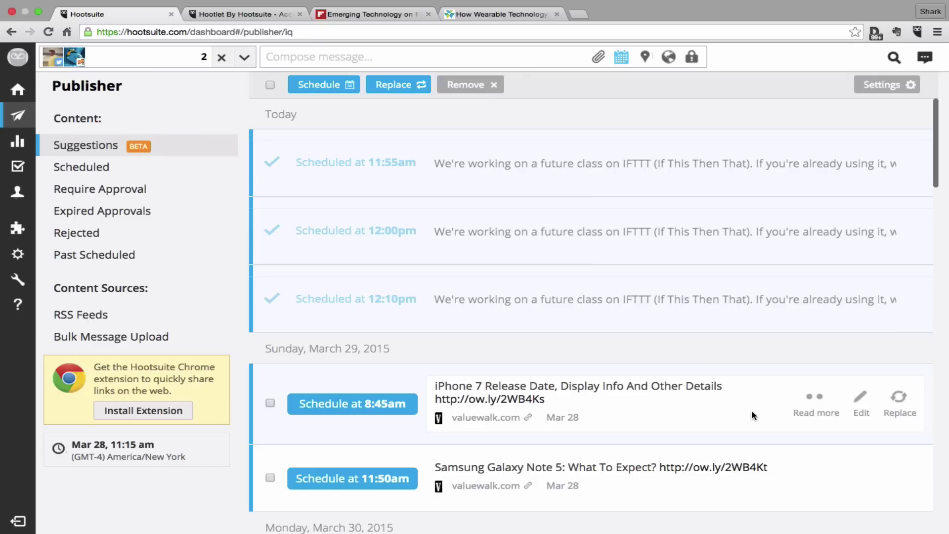
{"action": "scroll", "coordinate": [751, 412], "scroll_direction": "down", "scroll_amount": 3}
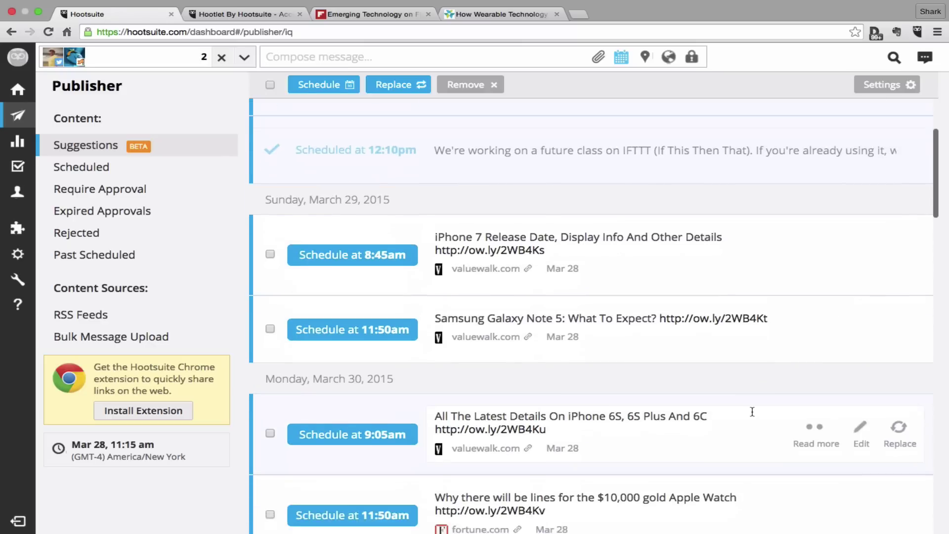
{"action": "scroll", "coordinate": [751, 397], "scroll_direction": "down", "scroll_amount": 2}
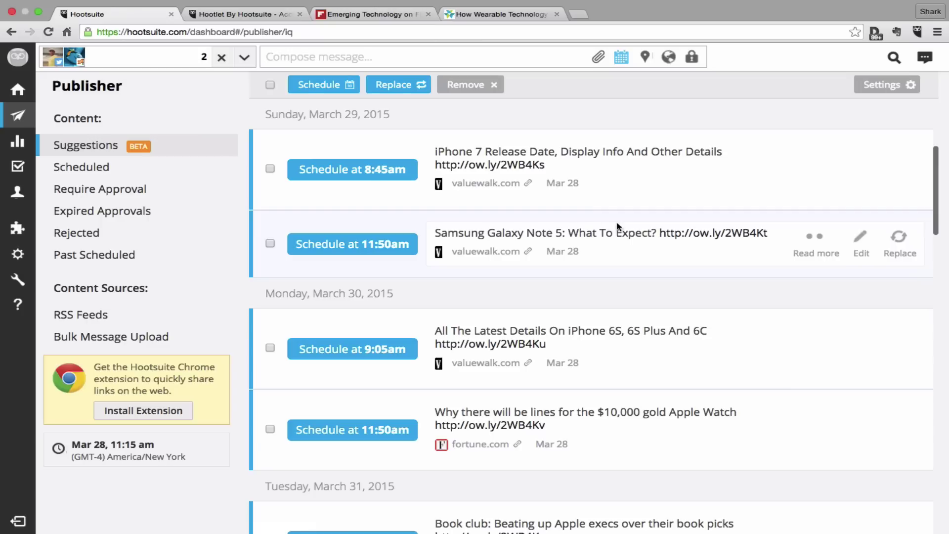
Schedule the suggested iPhone 7 release date article for 8:45am on Sunday, March 29, and browse the remaining suggestions.
{"action": "left_click", "coordinate": [379, 178]}
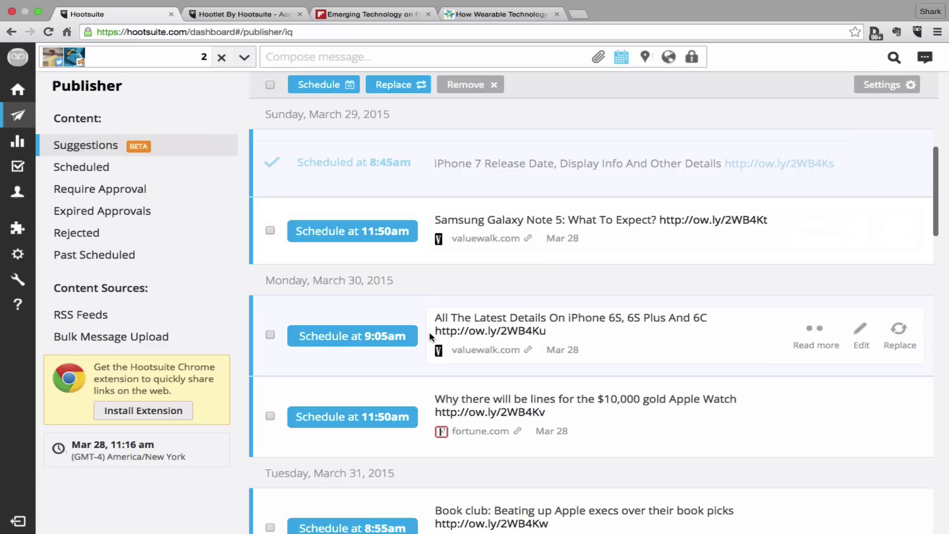
{"action": "scroll", "coordinate": [429, 333], "scroll_direction": "down", "scroll_amount": 3}
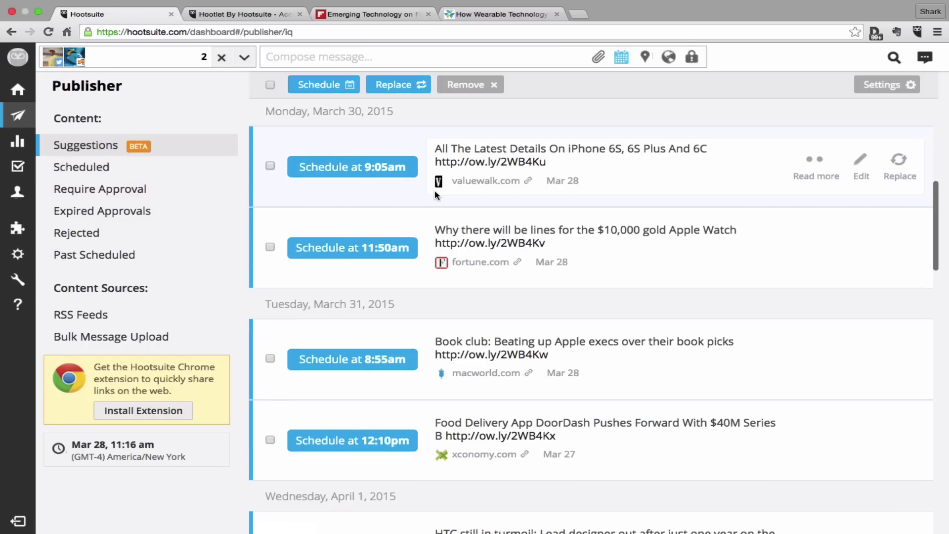
{"action": "scroll", "coordinate": [434, 190], "scroll_direction": "down", "scroll_amount": 2}
{"action": "scroll", "coordinate": [435, 192], "scroll_direction": "down", "scroll_amount": 2}
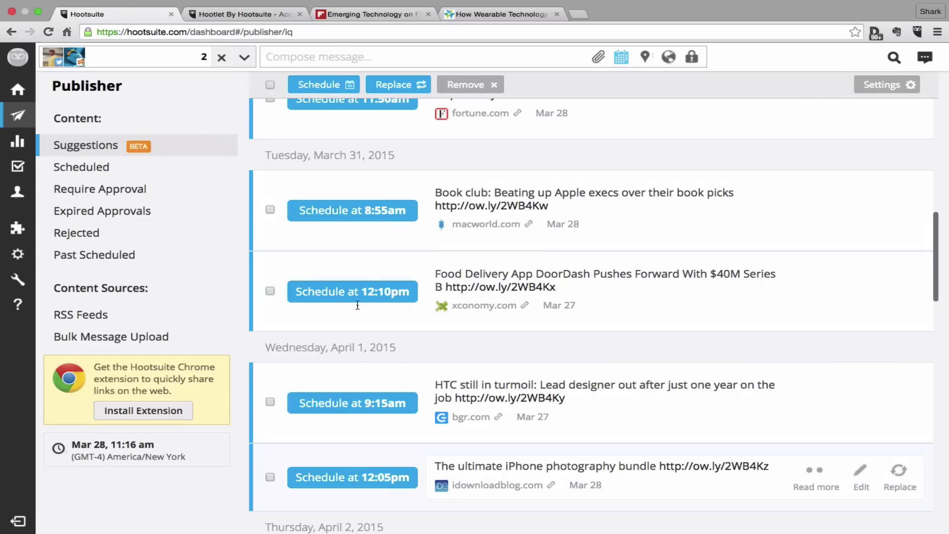
Delete the iPhone 7 release date message from Publisher's scheduled messages.
{"action": "left_click", "coordinate": [65, 166]}
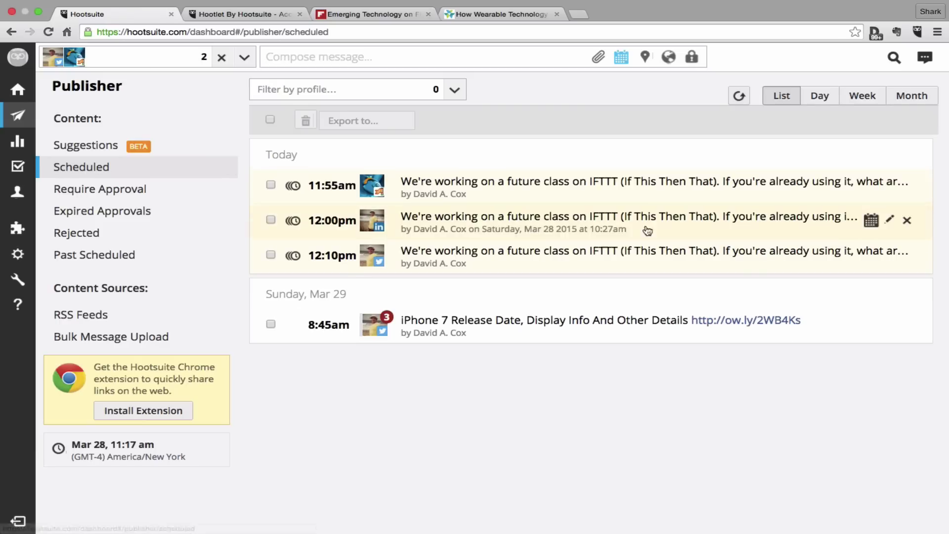
{"action": "mouse_move", "coordinate": [860, 324]}
{"action": "left_click", "coordinate": [907, 325]}
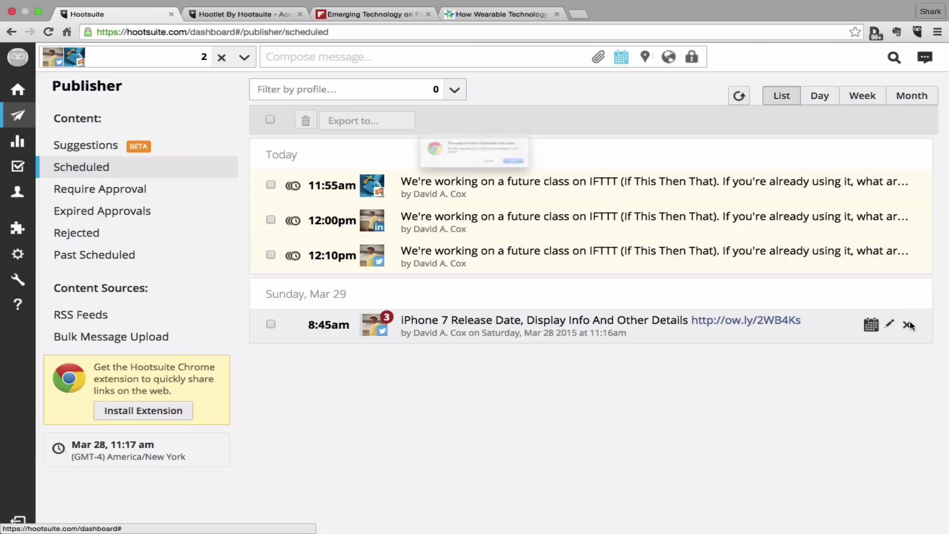
{"action": "left_click", "coordinate": [578, 176]}
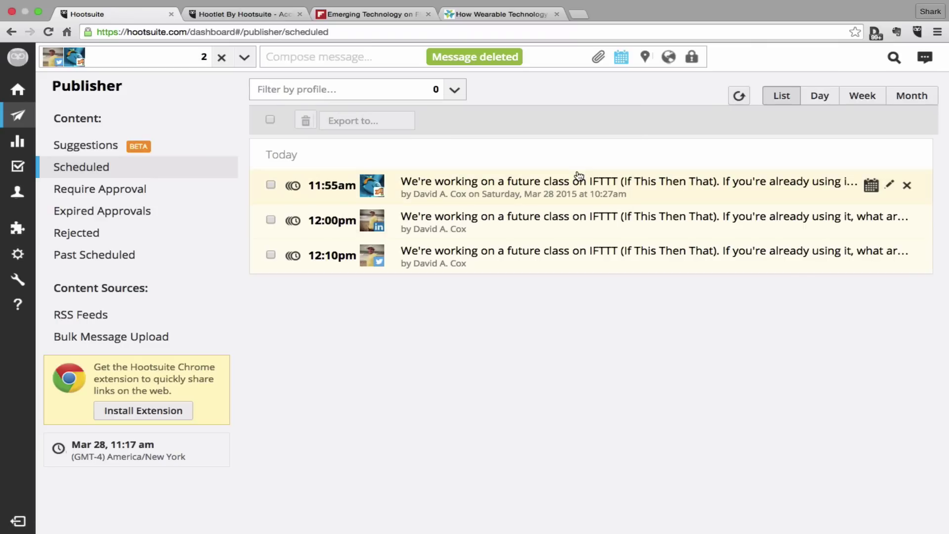
View Publisher's Require Approval queue and review the Preferences and Notifications settings without changing them.
{"action": "left_click", "coordinate": [112, 195]}
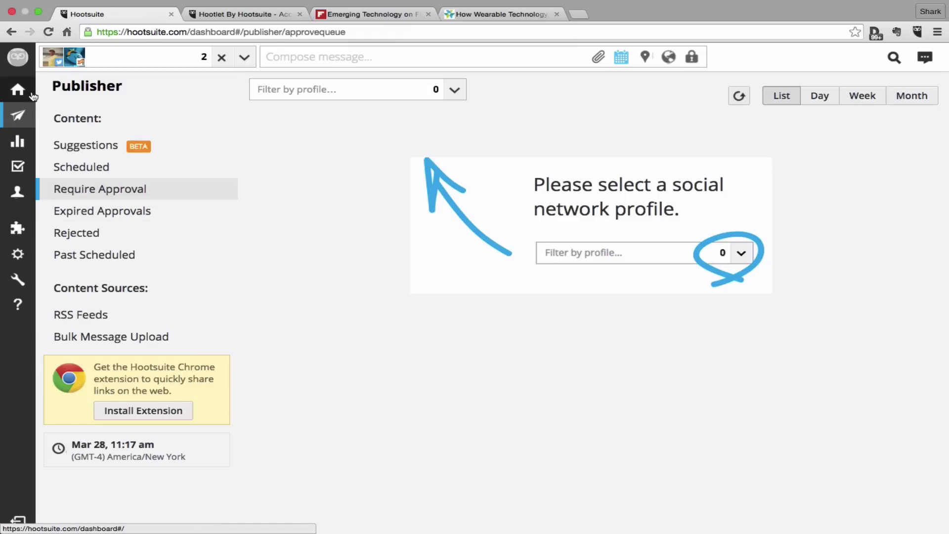
{"action": "mouse_move", "coordinate": [30, 117]}
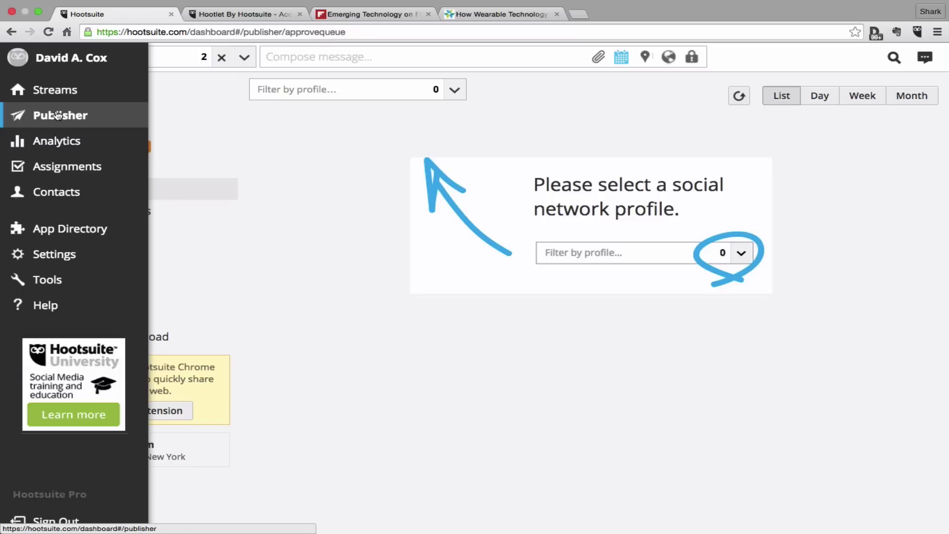
{"action": "mouse_move", "coordinate": [59, 253]}
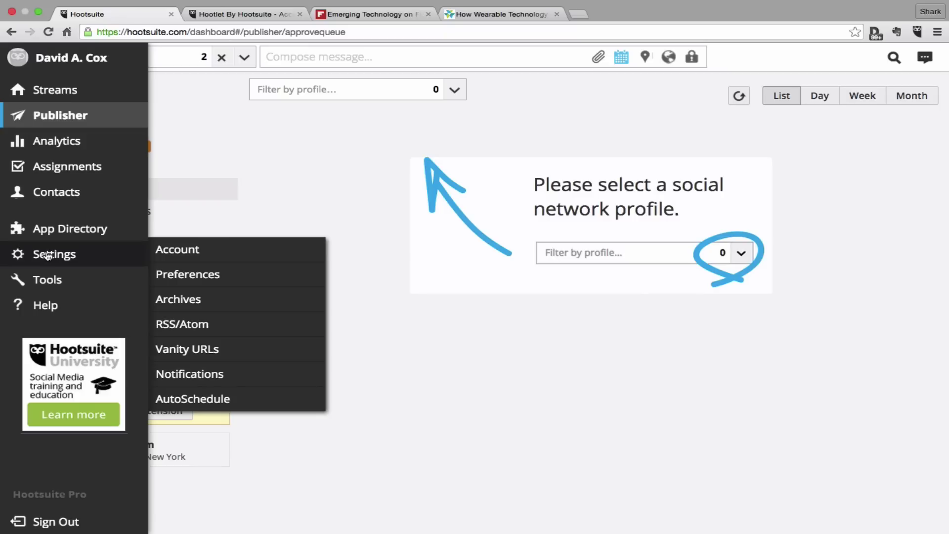
{"action": "left_click", "coordinate": [184, 276]}
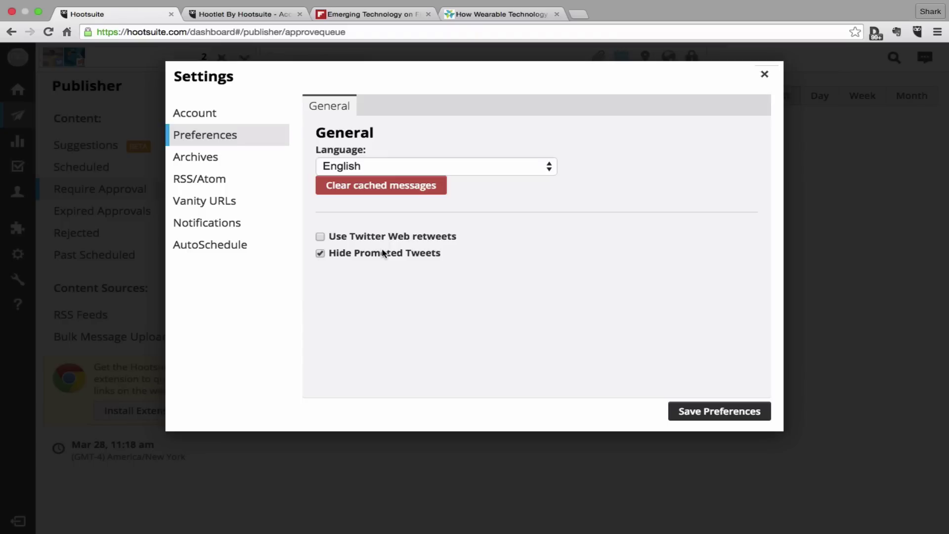
{"action": "left_click", "coordinate": [235, 225]}
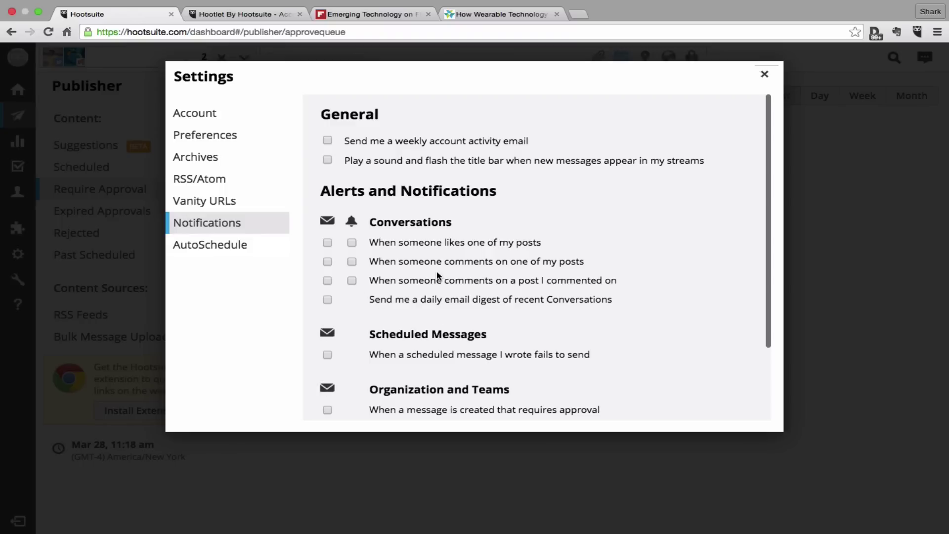
{"action": "scroll", "coordinate": [437, 274], "scroll_direction": "down", "scroll_amount": 3}
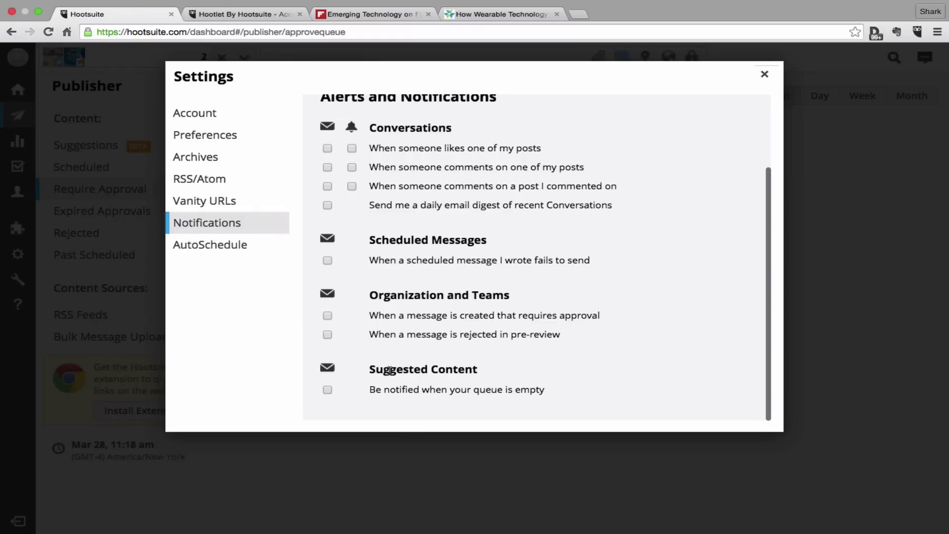
Review the AutoSchedule settings for messages per day and the Sunday toggle, and close the settings without saving.
{"action": "left_click", "coordinate": [204, 251]}
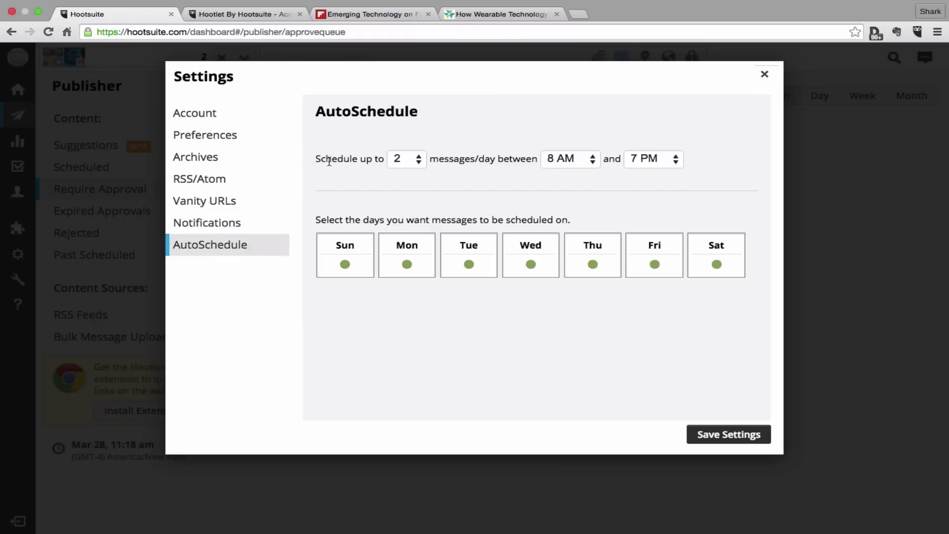
{"action": "left_click", "coordinate": [403, 165]}
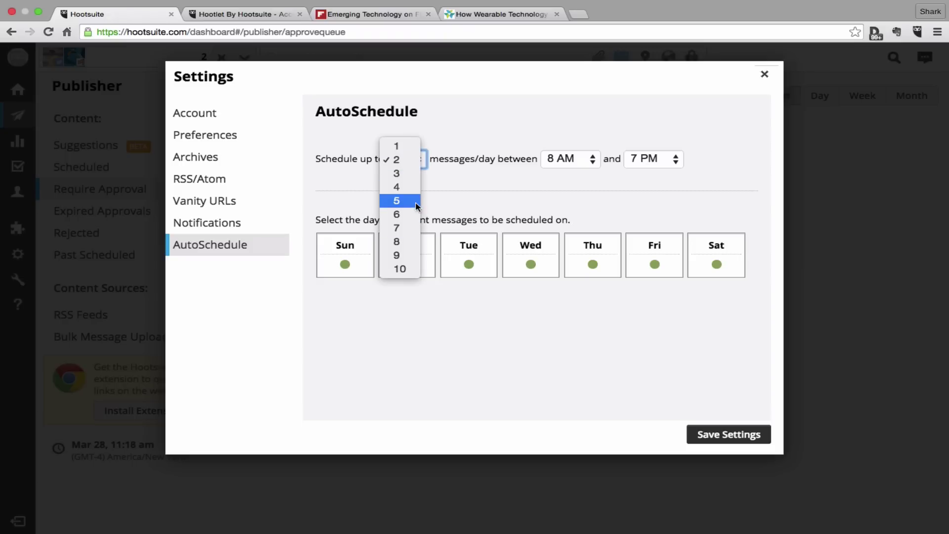
{"action": "left_click", "coordinate": [479, 178]}
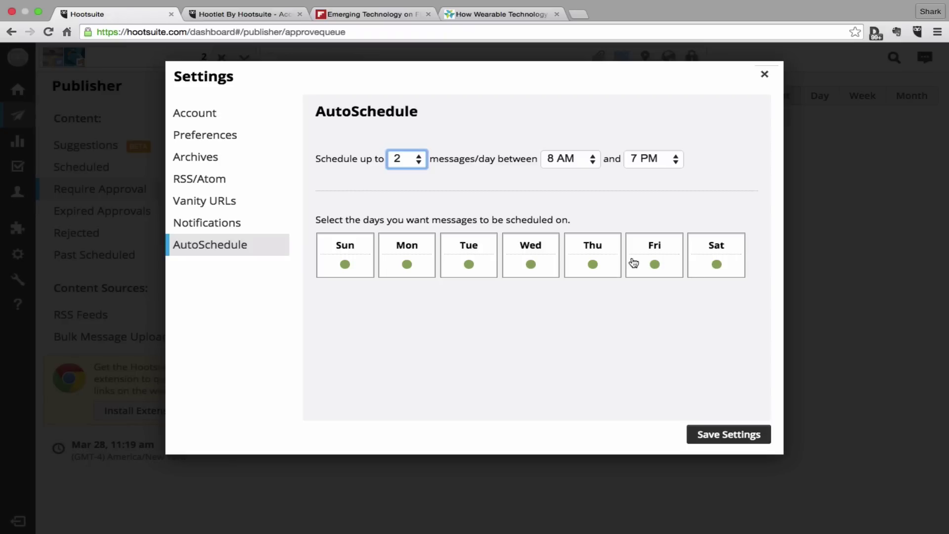
{"action": "left_click", "coordinate": [348, 265]}
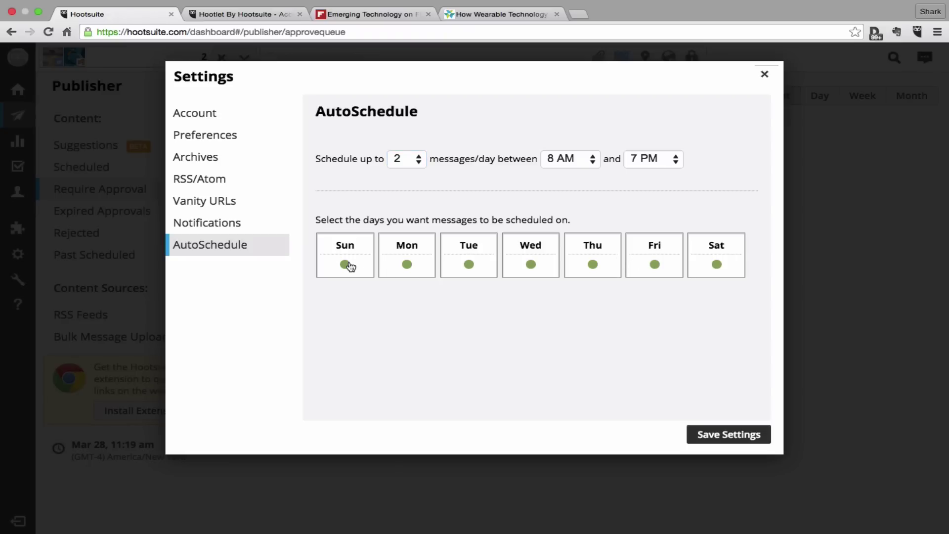
{"action": "left_click", "coordinate": [351, 267]}
{"action": "left_click", "coordinate": [765, 73]}
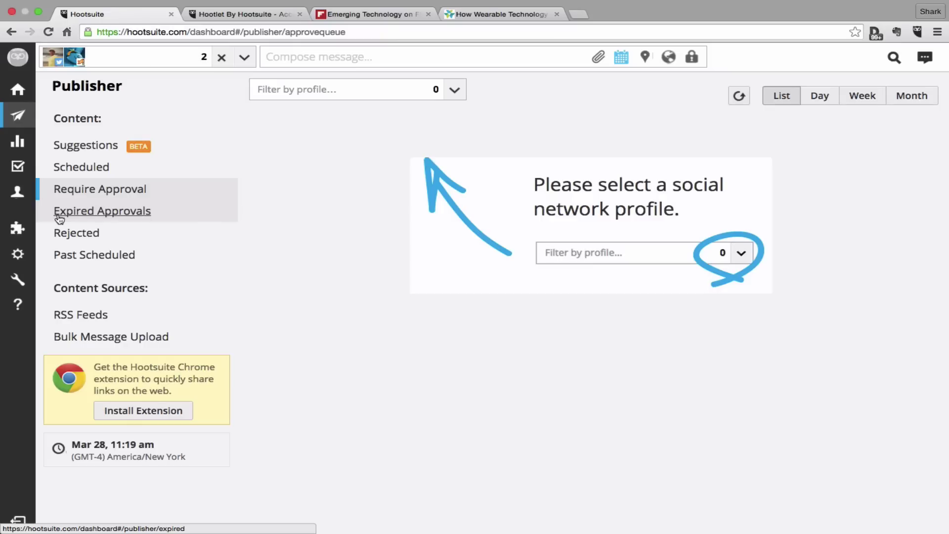
View the Hootlet add-on page and switch to the blog article on how wearable technology is changing healthcare.
{"action": "left_click", "coordinate": [233, 19]}
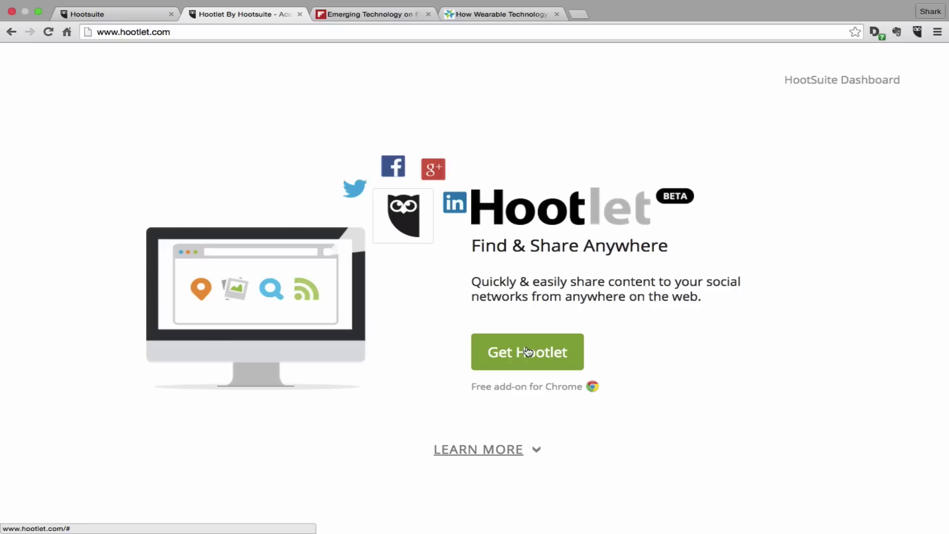
{"action": "left_click", "coordinate": [495, 17]}
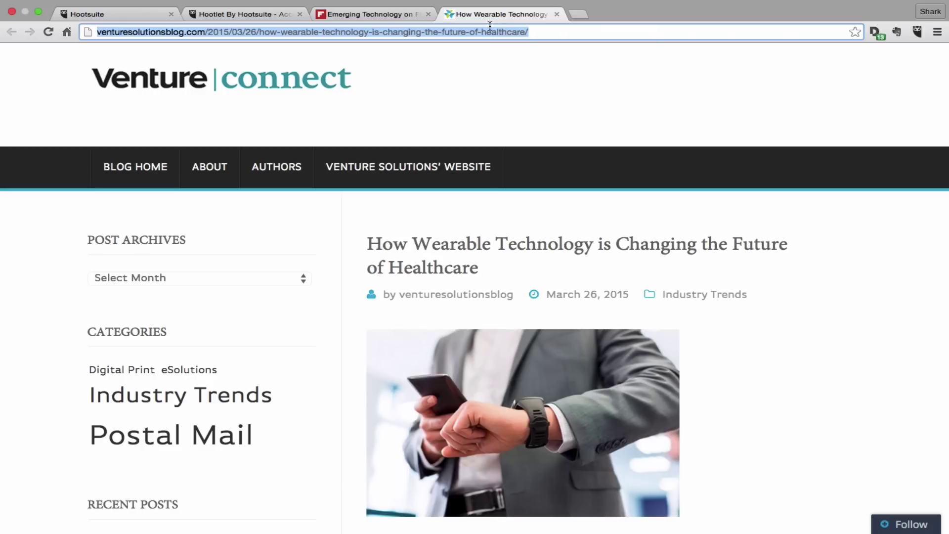
{"action": "left_click", "coordinate": [568, 73]}
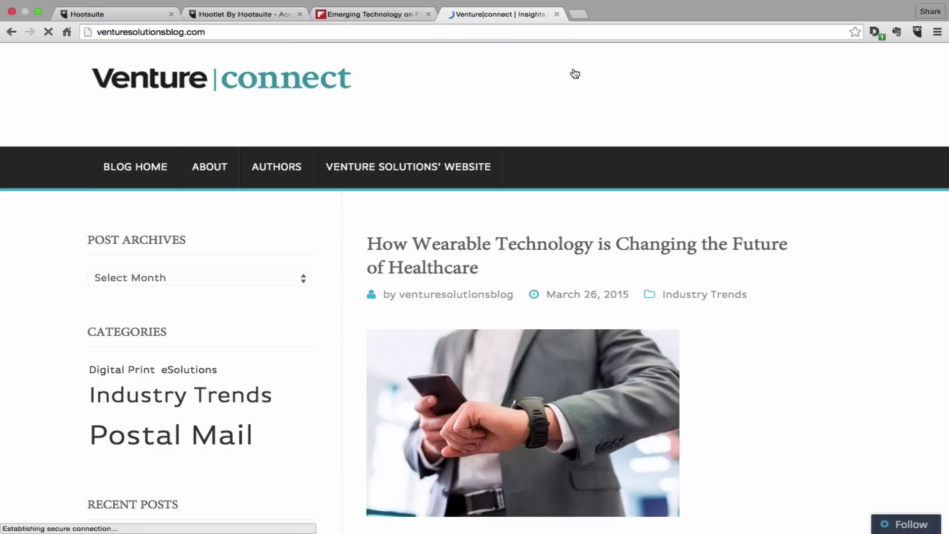
{"action": "scroll", "coordinate": [207, 186], "scroll_direction": "left", "scroll_amount": 5}
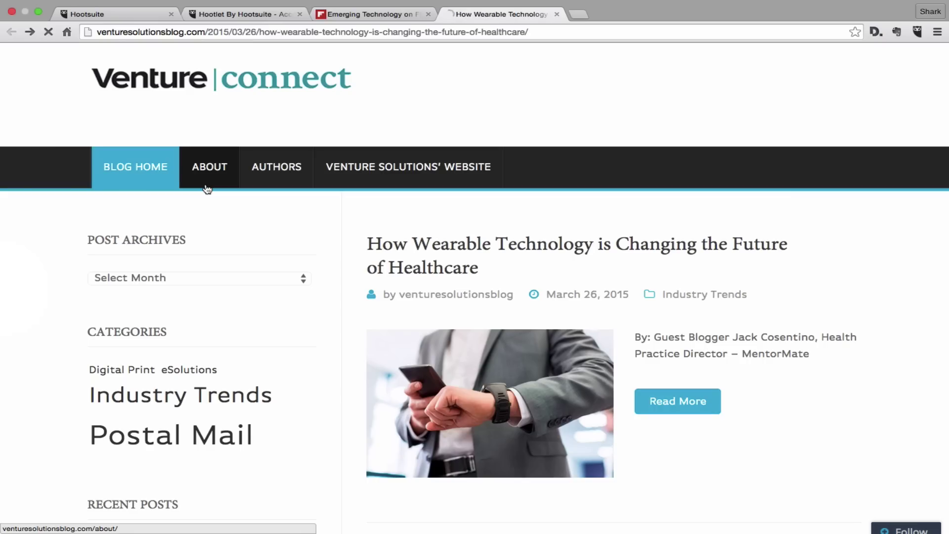
{"action": "scroll", "coordinate": [716, 348], "scroll_direction": "down", "scroll_amount": 2}
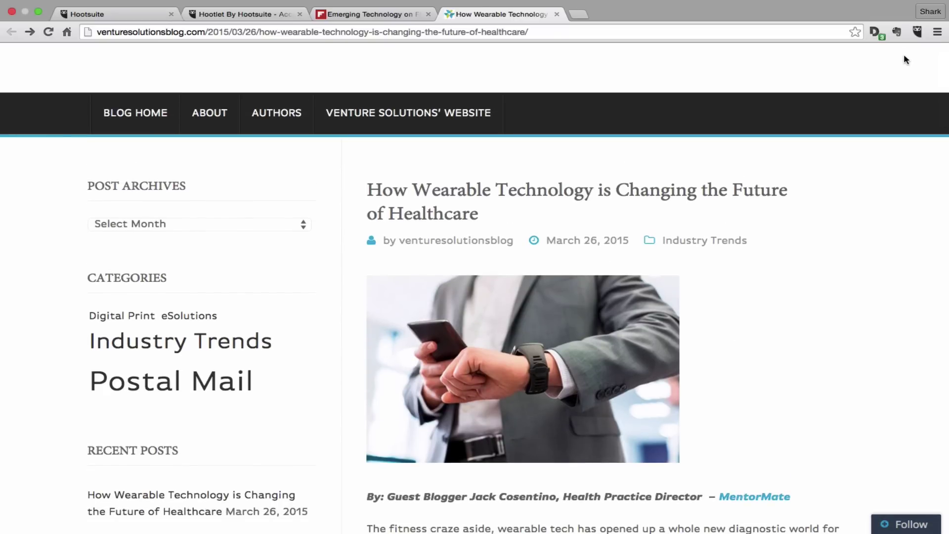
AutoSchedule a Hootlet post sharing the wearable technology article, with the third thumbnail, the wristwatch photo.
{"action": "left_click", "coordinate": [916, 32]}
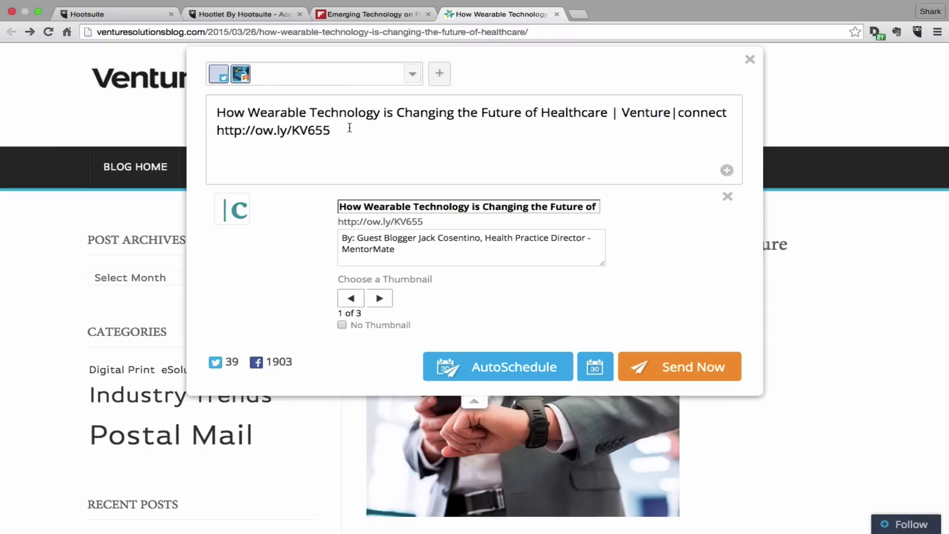
{"action": "left_click", "coordinate": [328, 83]}
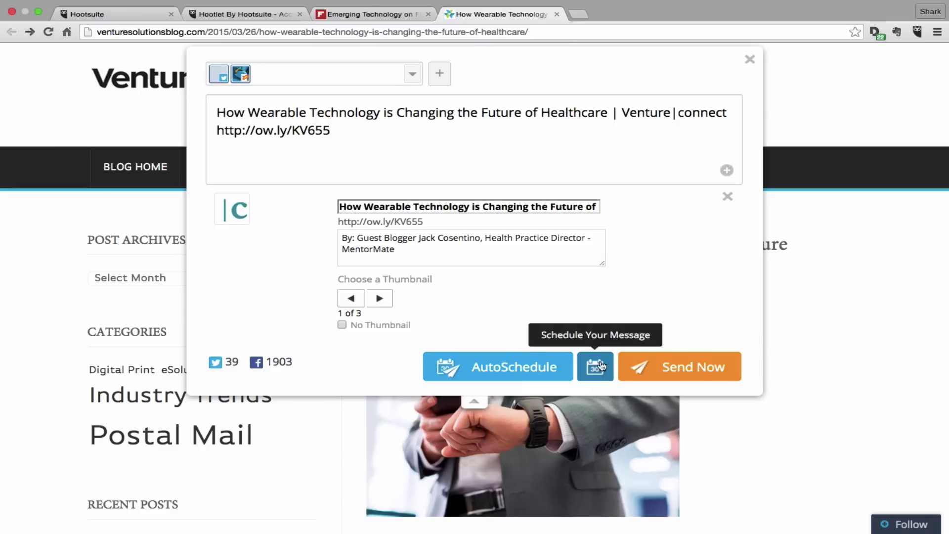
{"action": "left_click", "coordinate": [379, 298]}
{"action": "left_click", "coordinate": [380, 300]}
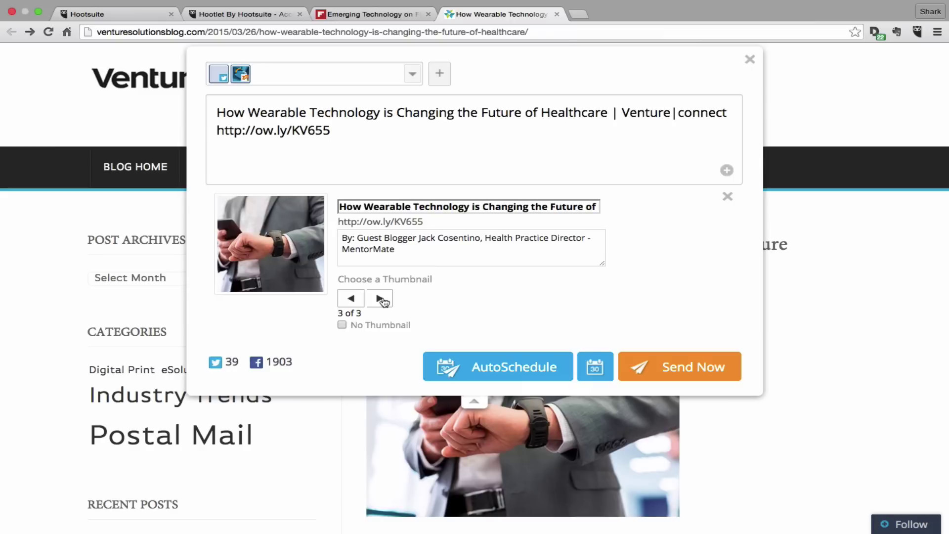
{"action": "left_click", "coordinate": [361, 298]}
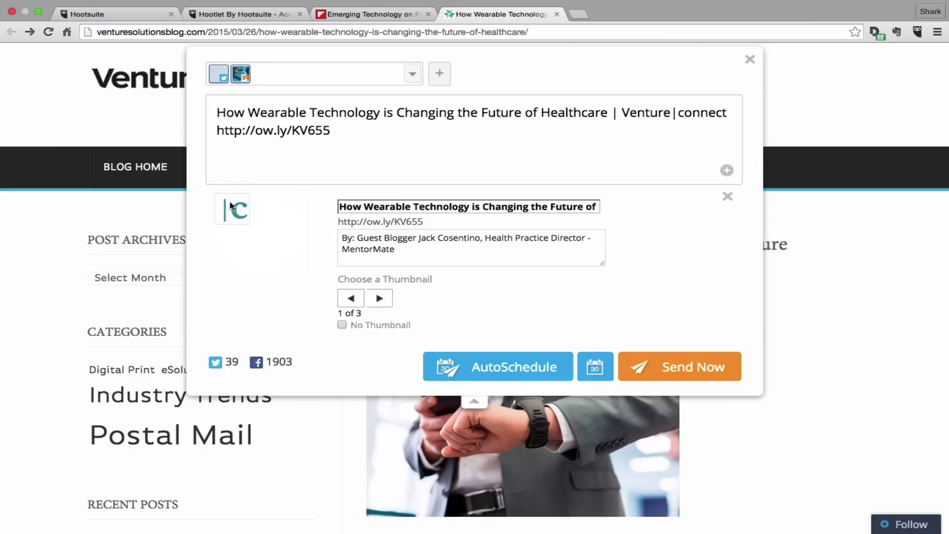
{"action": "left_click", "coordinate": [381, 299]}
{"action": "left_click", "coordinate": [383, 300]}
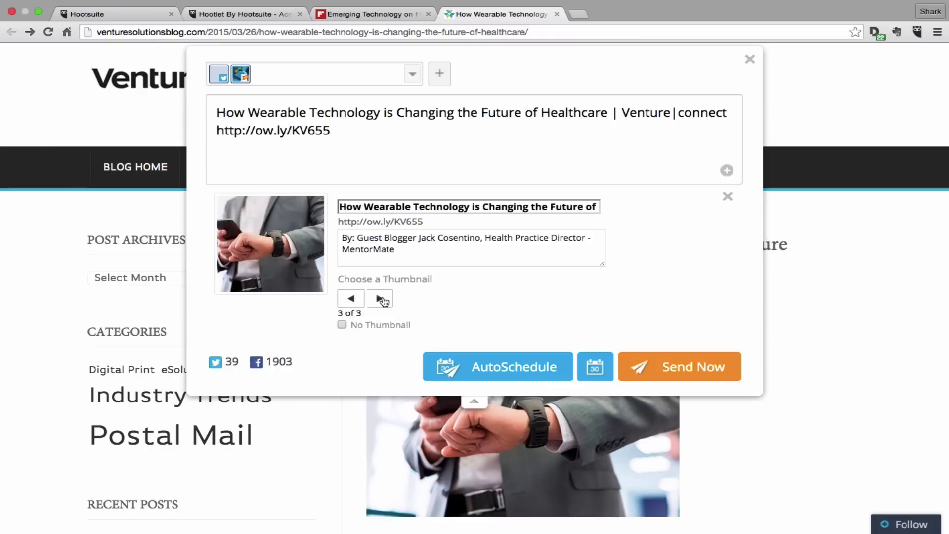
{"action": "left_click", "coordinate": [475, 366]}
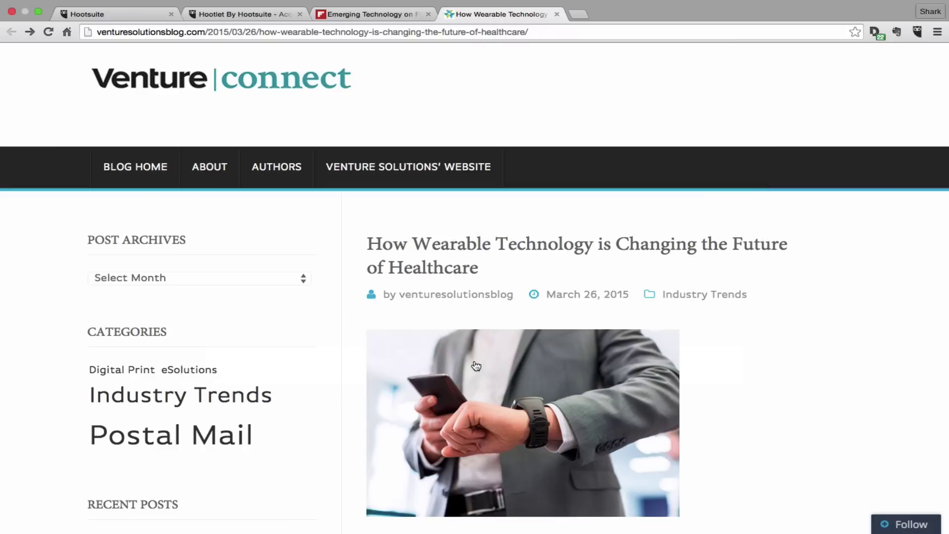
Switch to Flipboard's Emerging Technology topic and browse its articles for content to share.
{"action": "scroll", "coordinate": [657, 280], "scroll_direction": "down", "scroll_amount": 5}
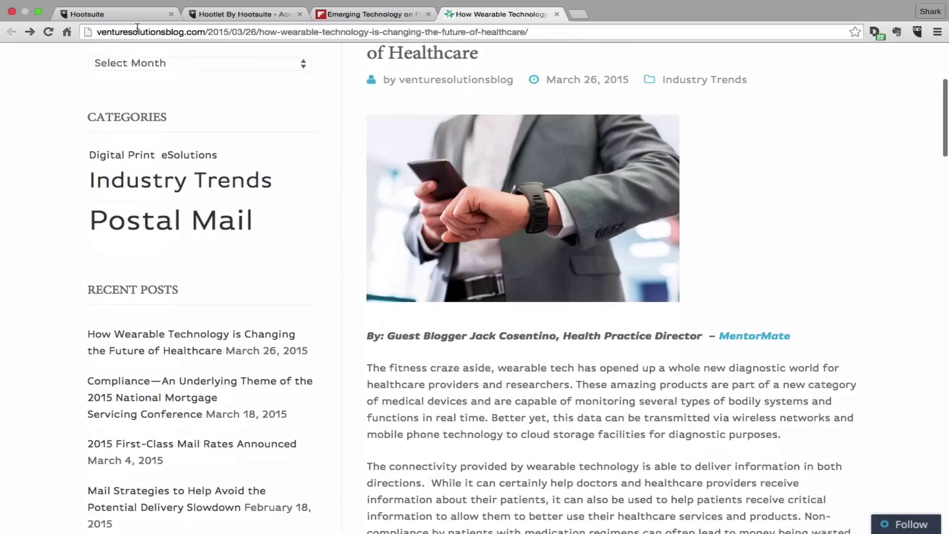
{"action": "left_click", "coordinate": [126, 17]}
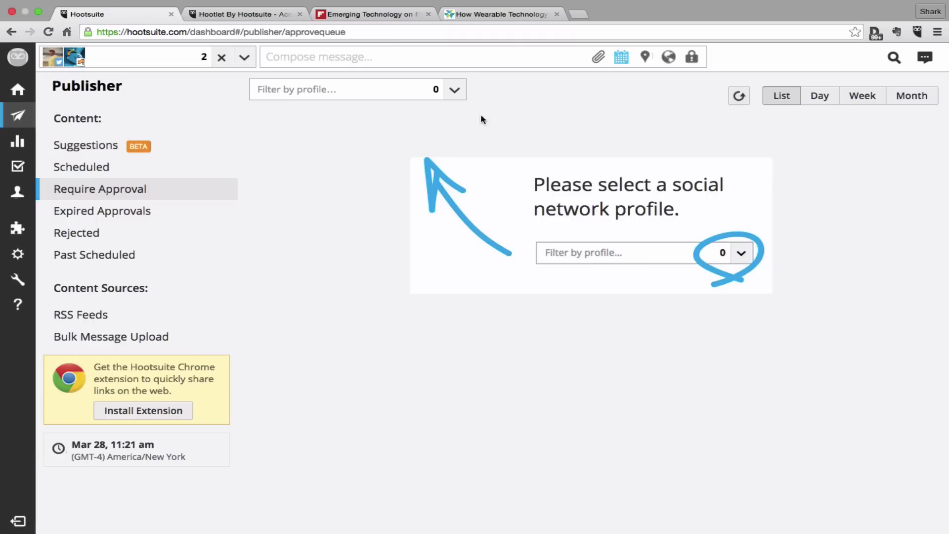
{"action": "left_click", "coordinate": [502, 19]}
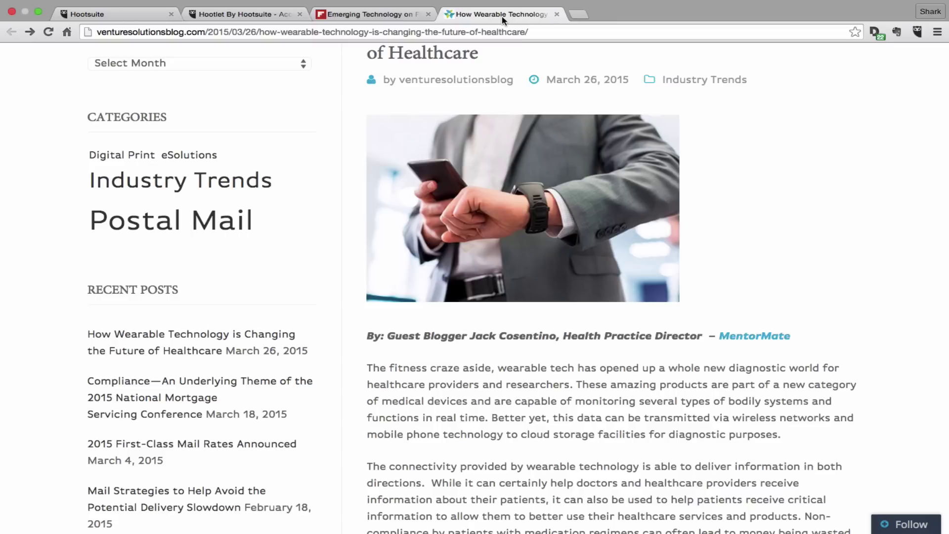
{"action": "left_click", "coordinate": [360, 16]}
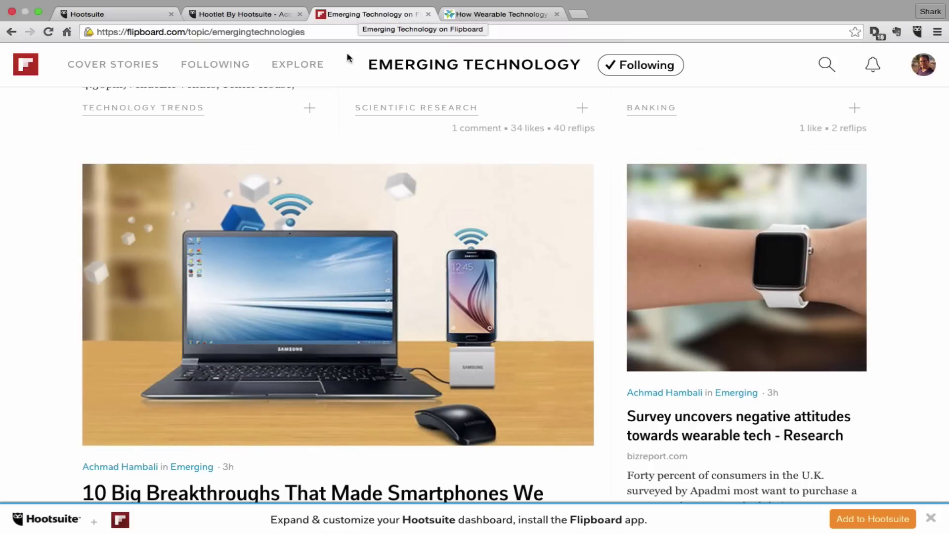
{"action": "scroll", "coordinate": [381, 216], "scroll_direction": "down", "scroll_amount": 10}
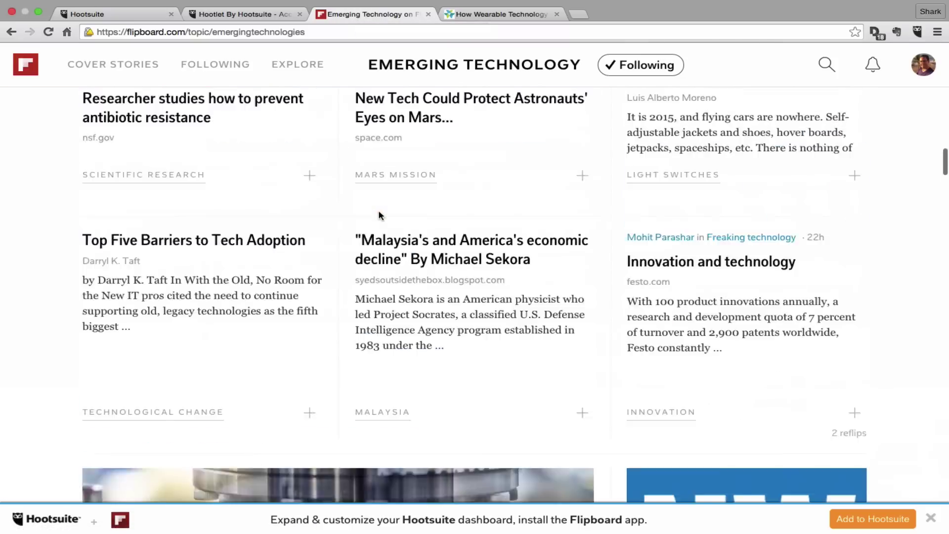
{"action": "scroll", "coordinate": [381, 216], "scroll_direction": "up", "scroll_amount": 10}
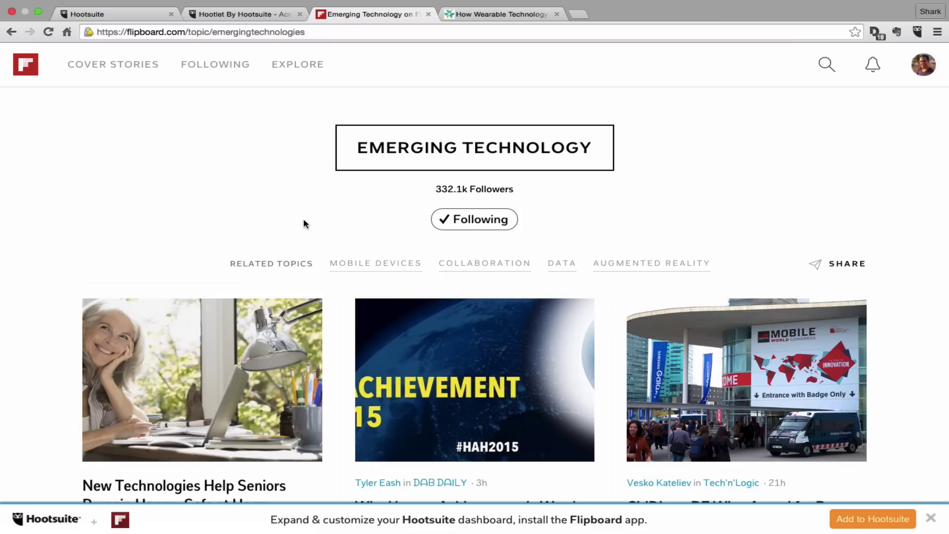
{"action": "scroll", "coordinate": [313, 403], "scroll_direction": "down", "scroll_amount": 3}
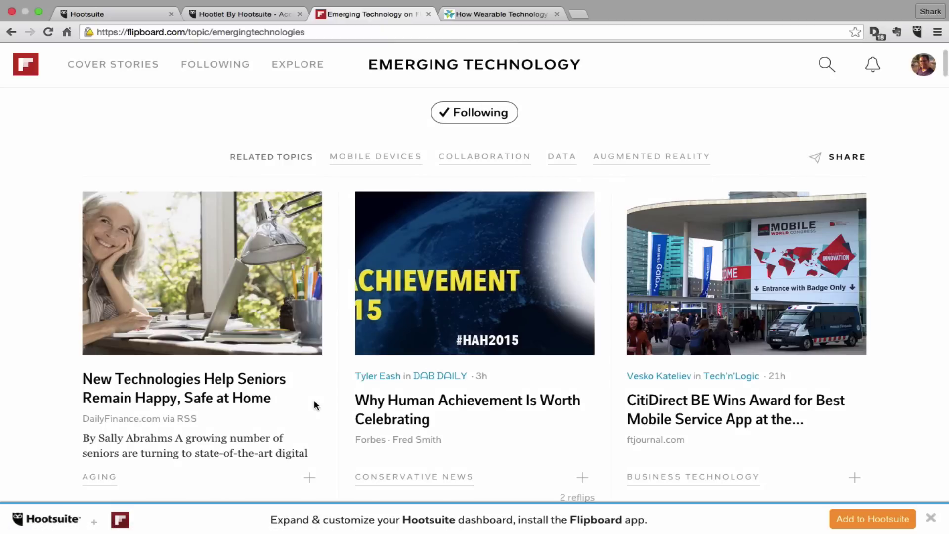
Switch from the browser to Reflector and display the mirrored iPad home screen in full screen.
{"action": "scroll", "coordinate": [314, 403], "scroll_direction": "down", "scroll_amount": 2}
{"action": "key", "text": "F11"}
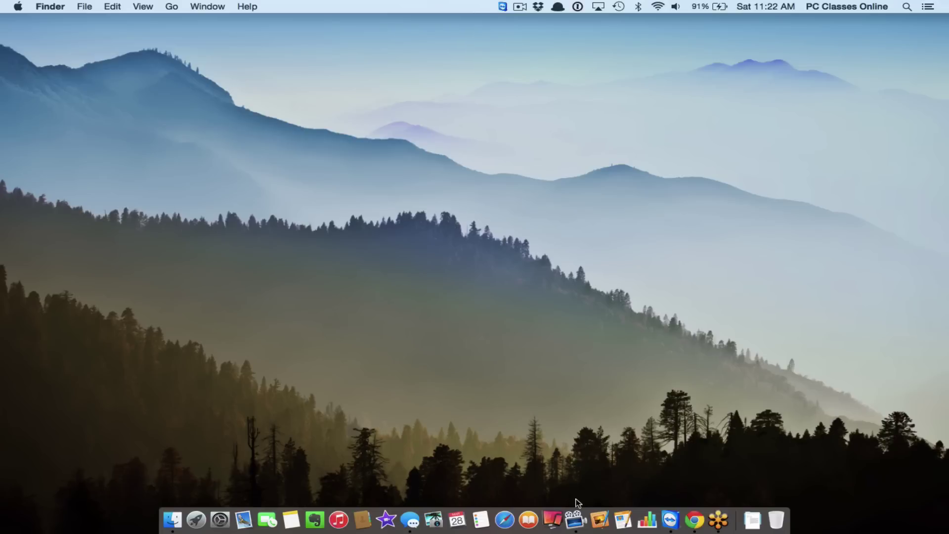
{"action": "left_click", "coordinate": [560, 516]}
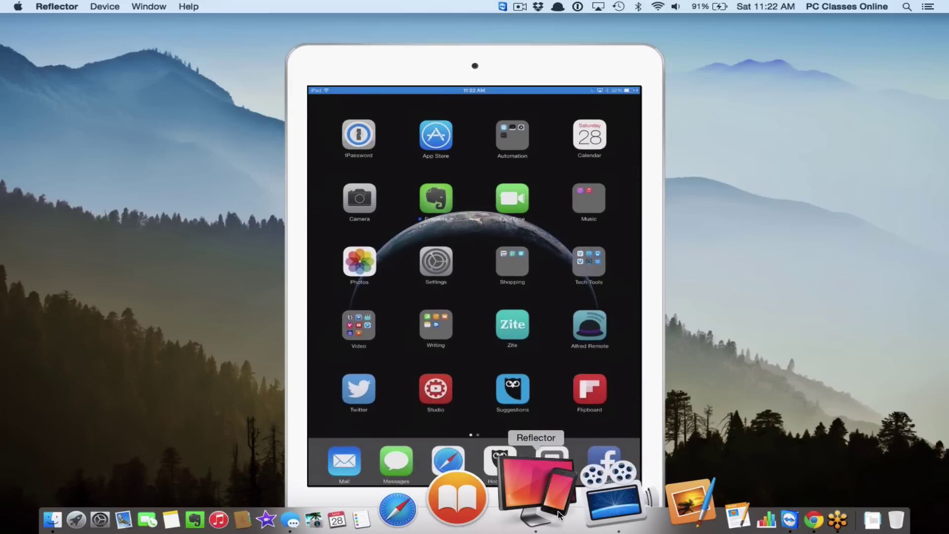
{"action": "left_click_drag", "start_coordinate": [523, 80], "coordinate": [519, 69]}
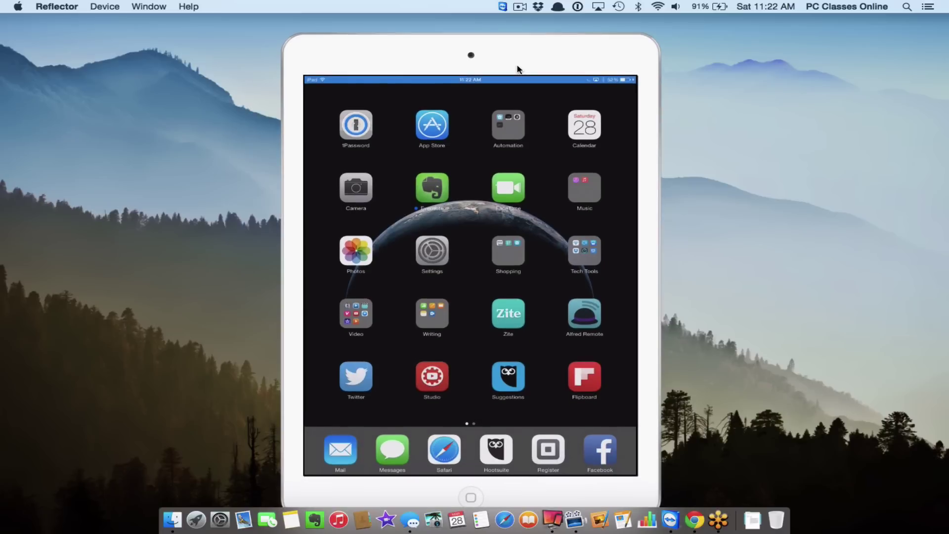
{"action": "key", "text": "super+f"}
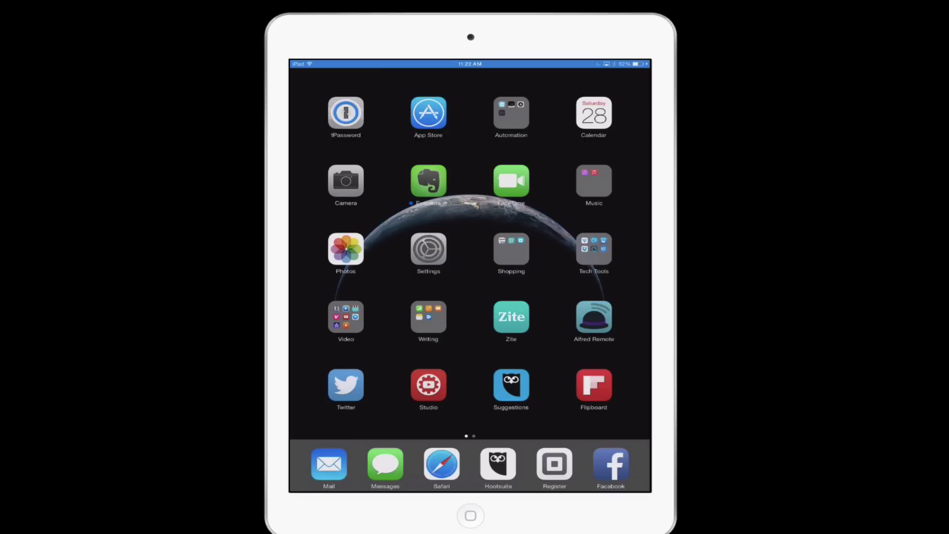
In Flipboard on the iPad, view the external sharing apps for the Emerging Technology article on 10 smartphone breakthroughs, and return to the home screen.
{"action": "left_click", "coordinate": [594, 385]}
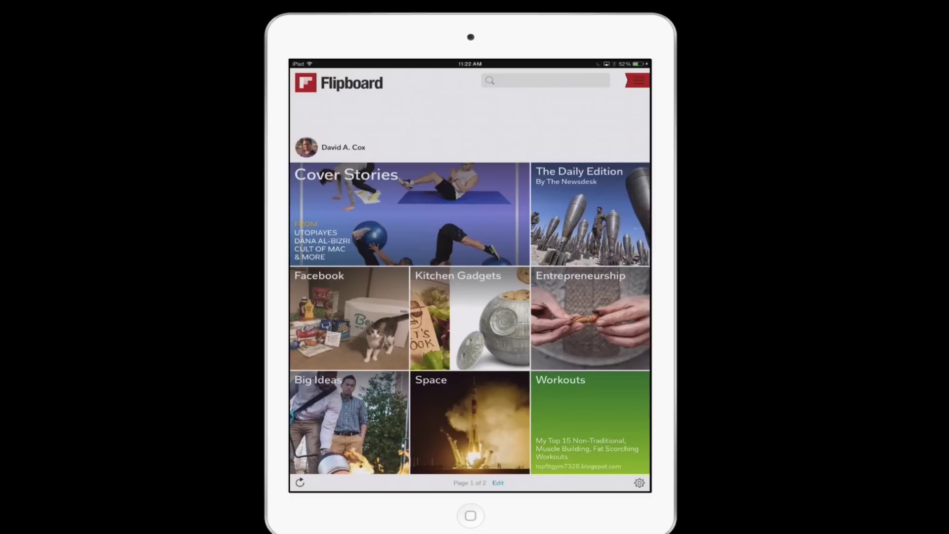
{"action": "scroll", "coordinate": [470, 275], "scroll_direction": "right", "scroll_amount": 3}
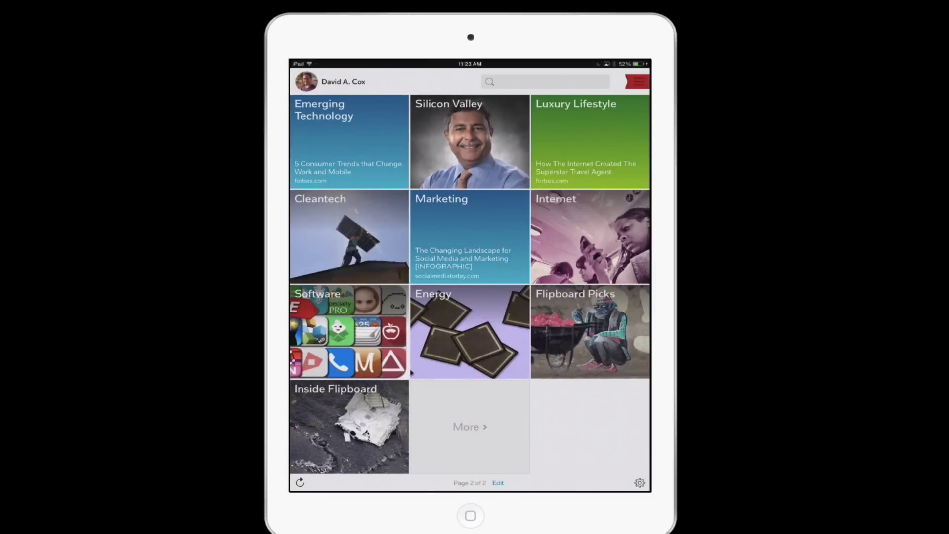
{"action": "left_click", "coordinate": [348, 142]}
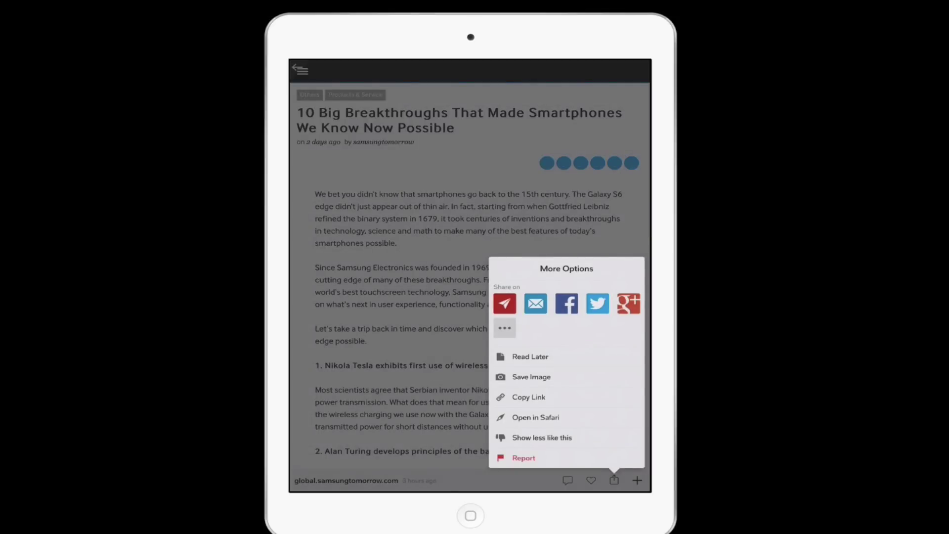
{"action": "left_click", "coordinate": [513, 330]}
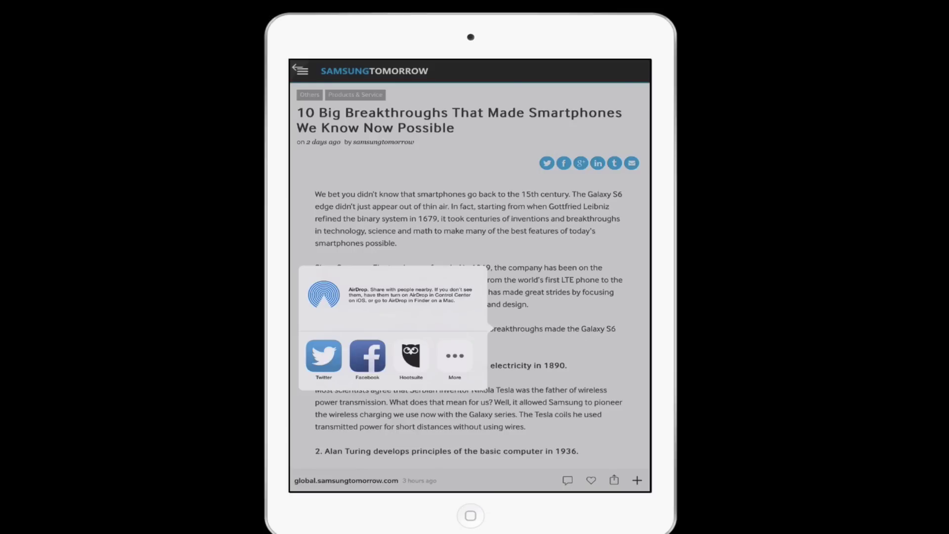
{"action": "key", "text": "Home"}
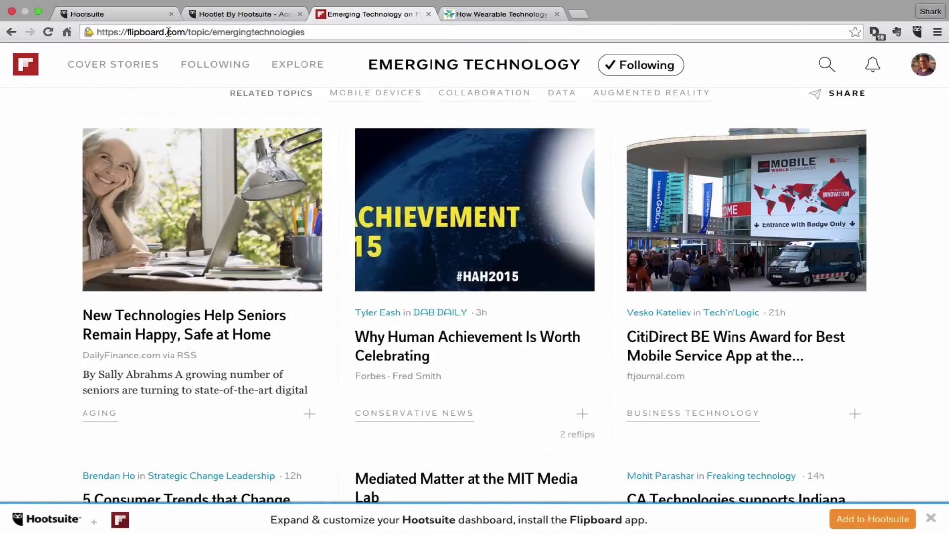
Switch back to the Hootsuite dashboard in the browser and view the Publisher's suggested content.
{"action": "left_click", "coordinate": [237, 14]}
{"action": "left_click", "coordinate": [127, 13]}
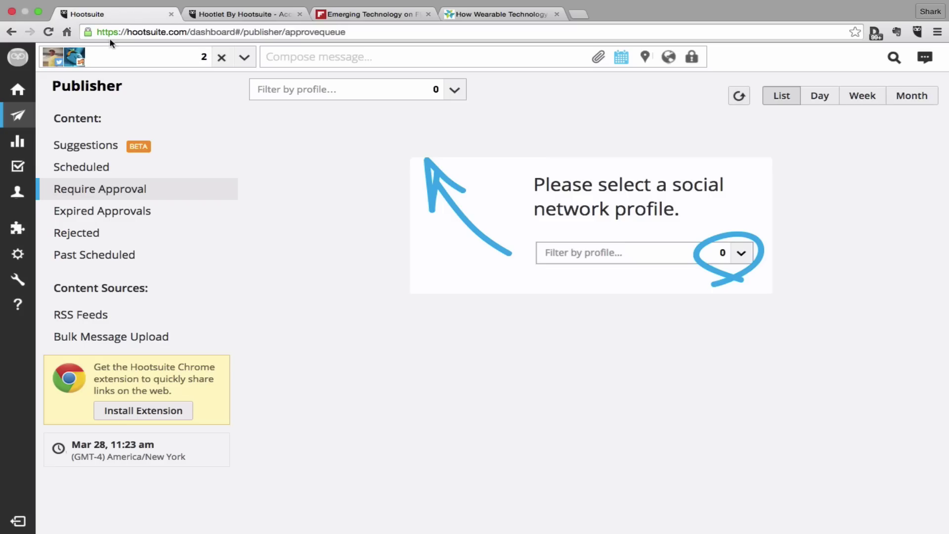
{"action": "left_click", "coordinate": [73, 145]}
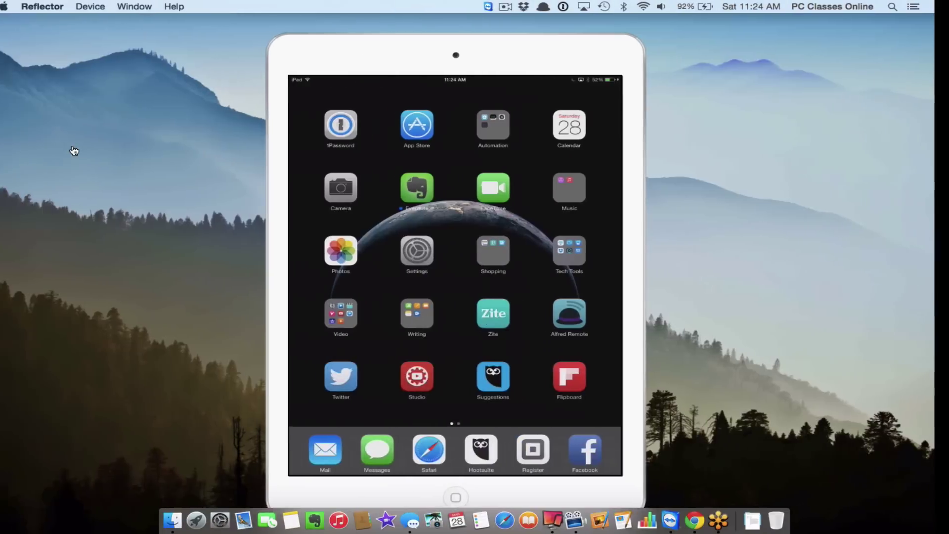
{"action": "key", "text": "ctrl+super+f"}
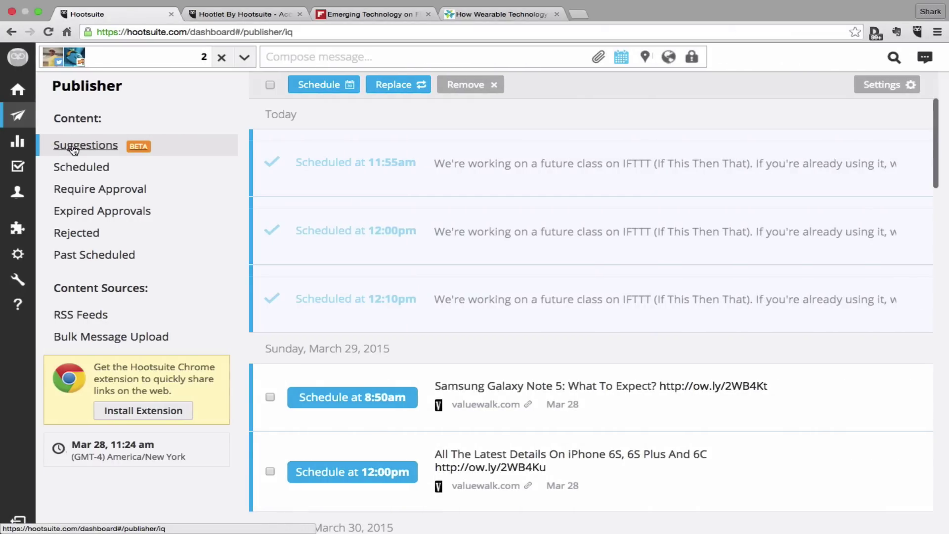
{"action": "mouse_move", "coordinate": [22, 51]}
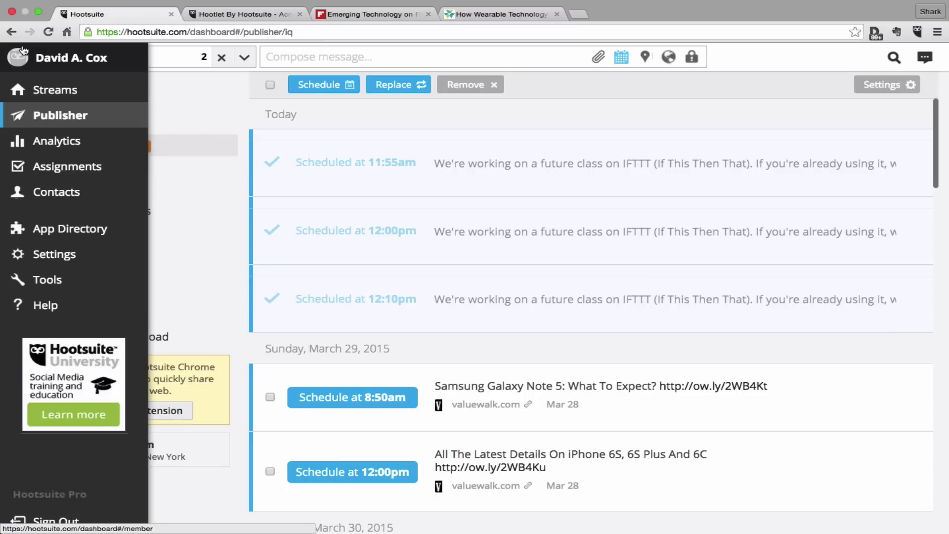